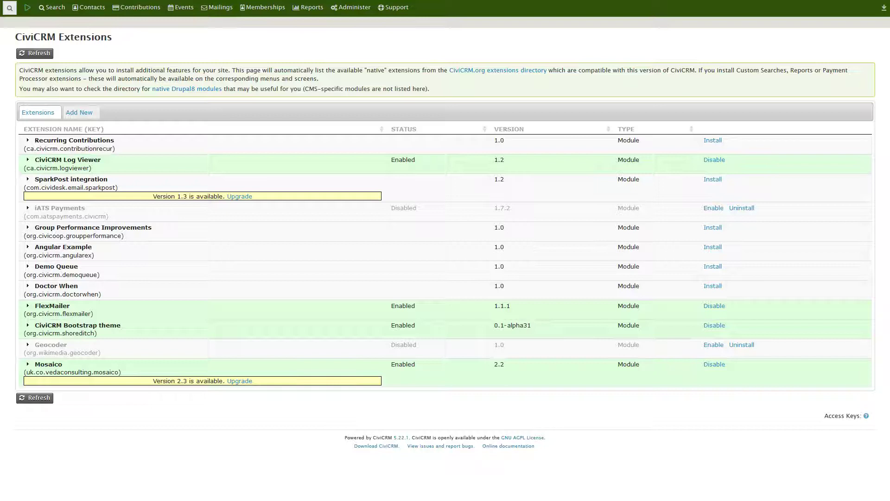
Step: Go to the Extensions page under Administer > System Settings
left_click(351, 7)
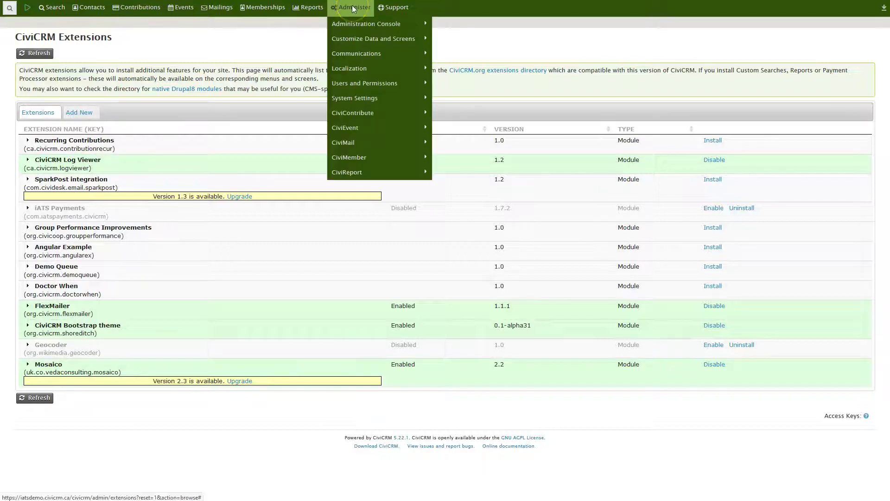
mouse_move(360, 96)
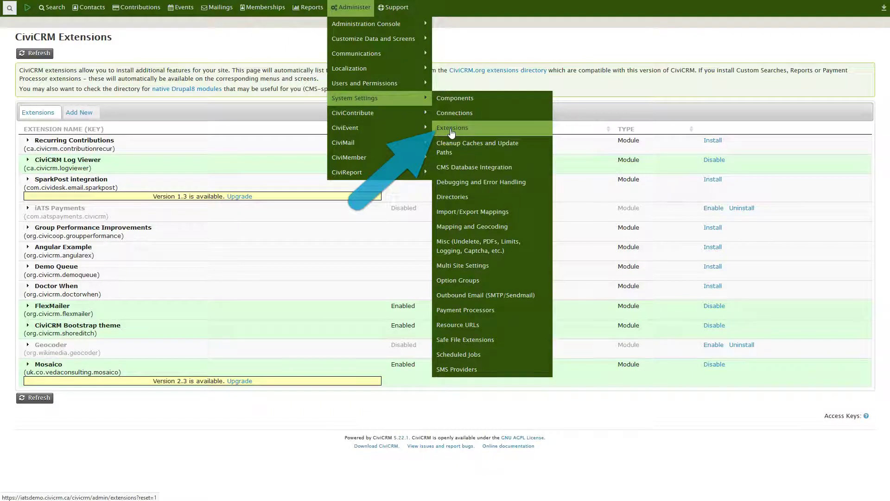
left_click(379, 39)
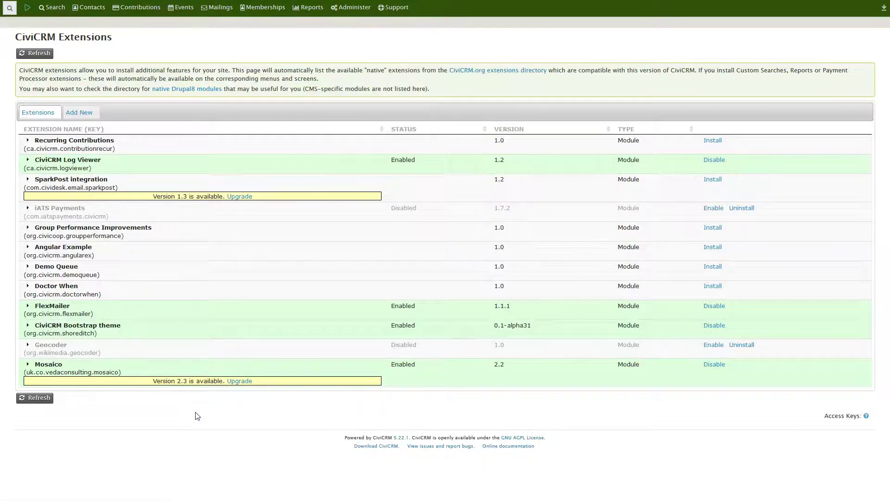
Step: Enable the iATS Payments 1.7.2 extension and confirm it now shows Enabled
left_click_drag(33, 207, 87, 208)
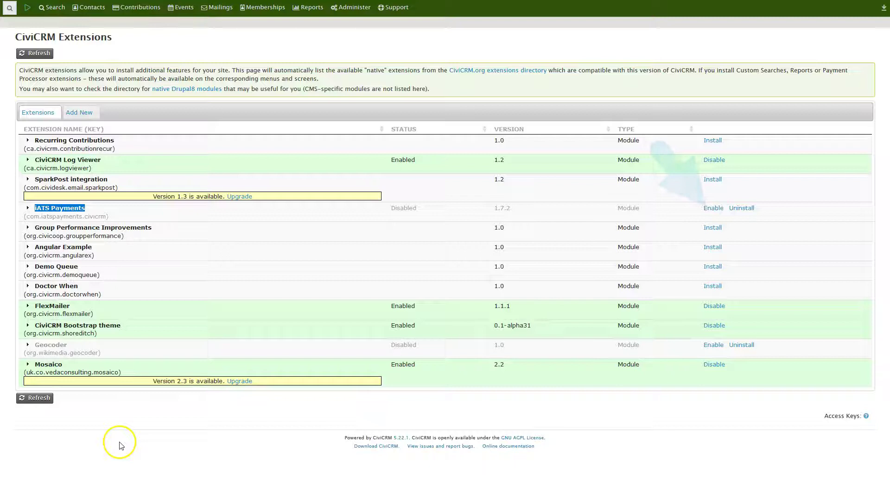
left_click(716, 208)
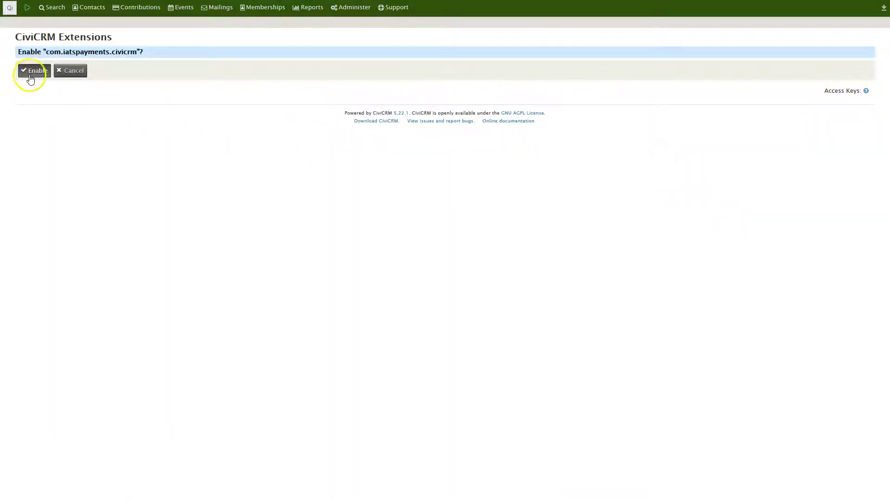
left_click(31, 78)
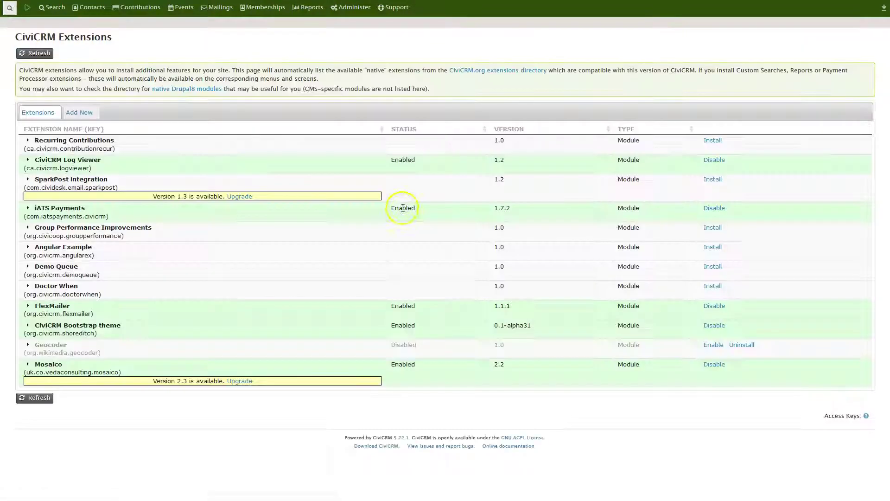
double_click(402, 208)
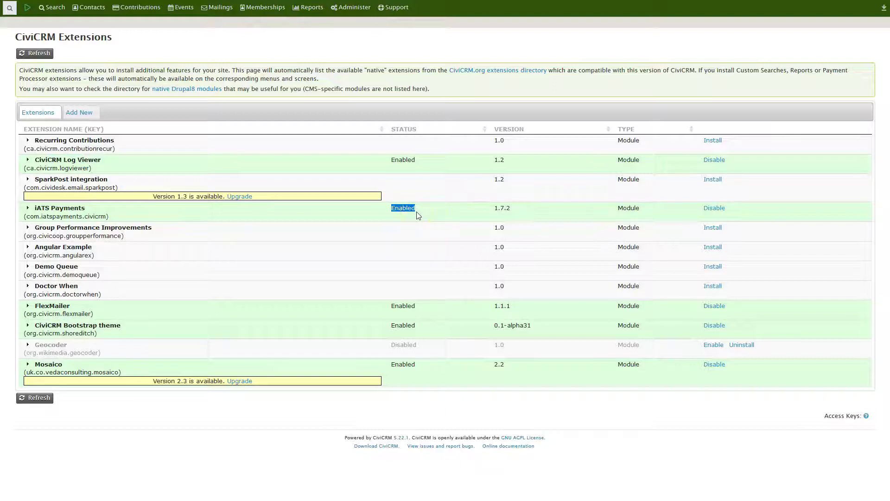
left_click(241, 199)
Step: Open the Payment Processors settings from the Administer menu to edit a 1stPay Credit Card processor
mouse_move(351, 7)
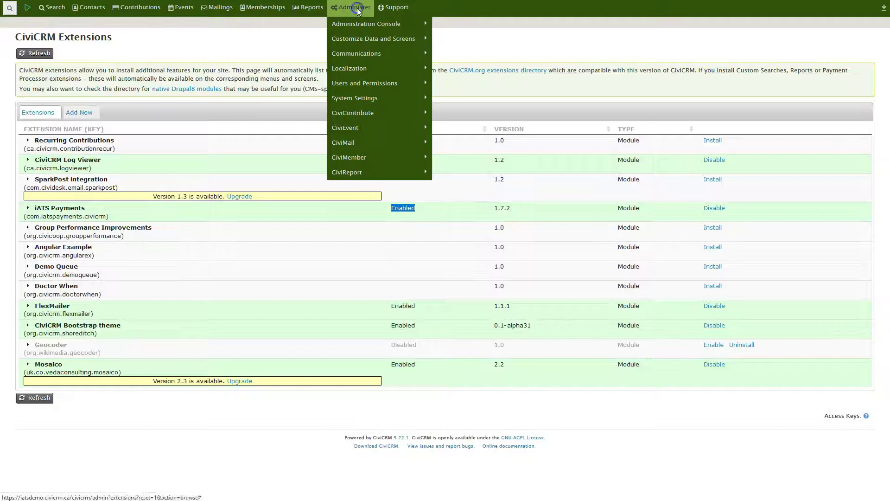
mouse_move(355, 101)
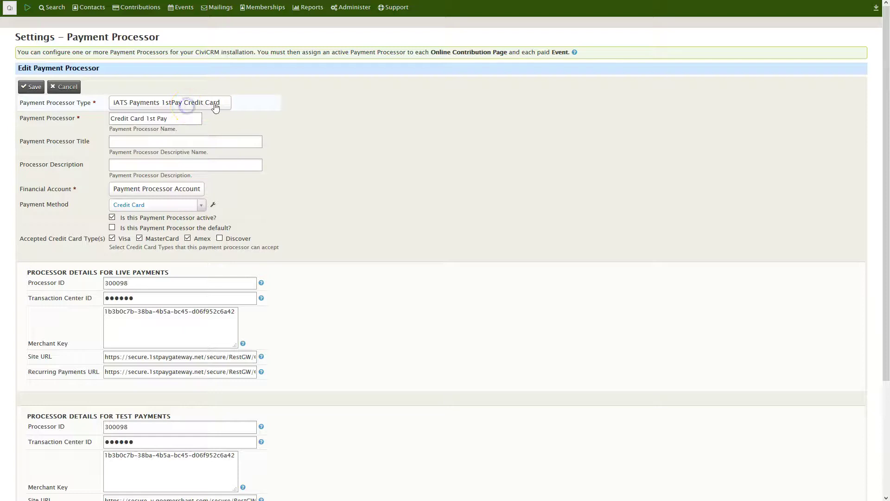
left_click(185, 103)
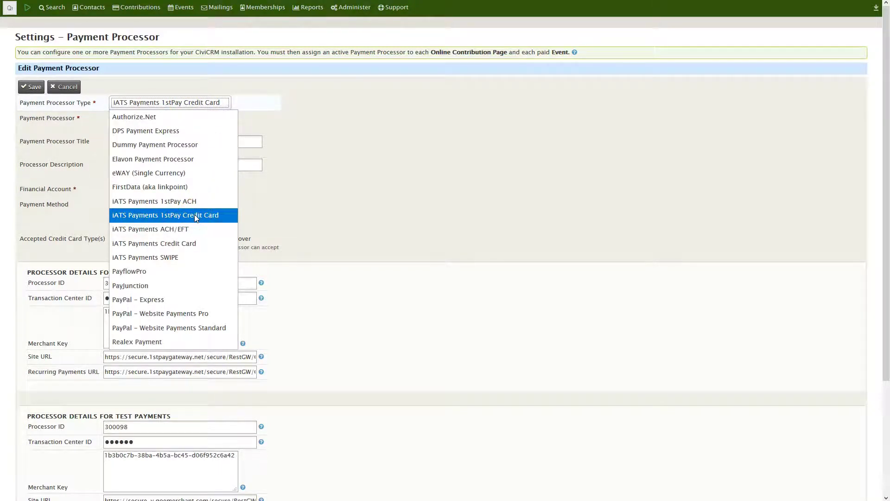
mouse_move(194, 214)
left_mouse_down()
mouse_move(186, 246)
mouse_move(194, 219)
left_mouse_up()
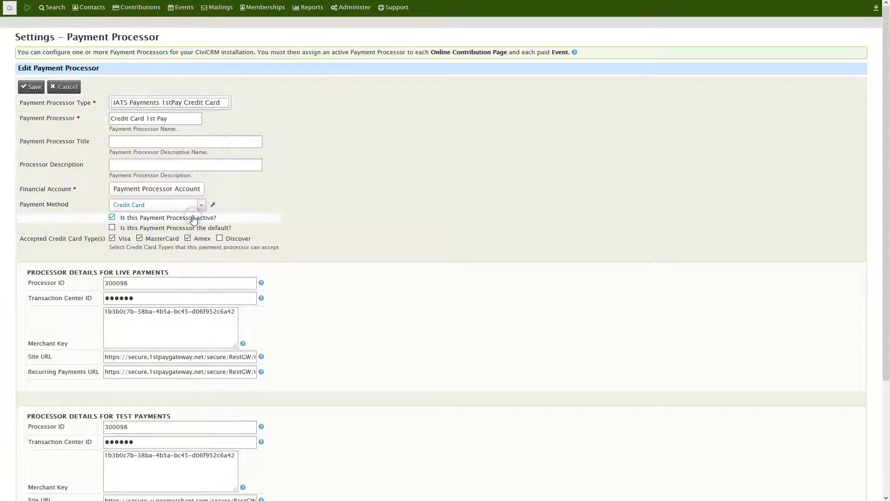
double_click(116, 285)
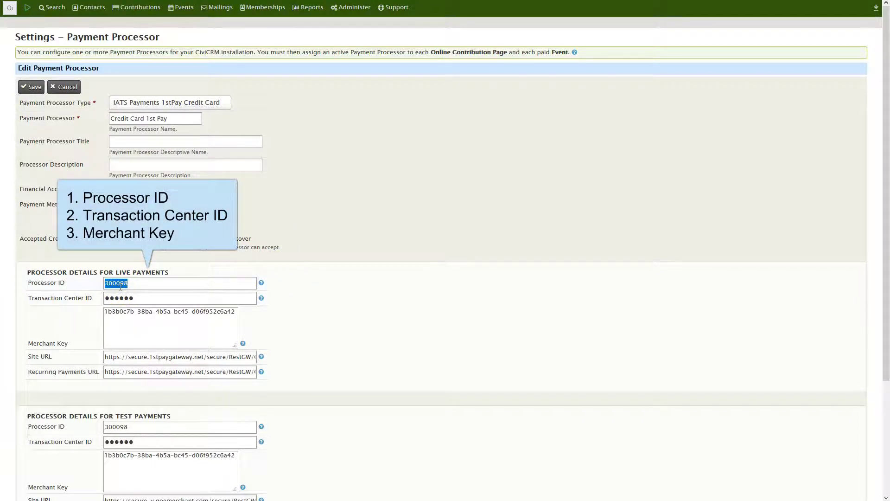
double_click(120, 299)
triple_click(115, 314)
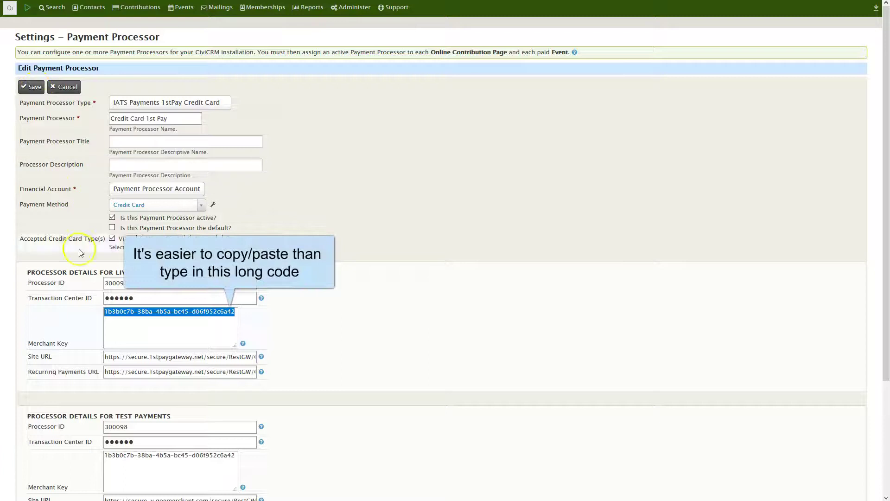
triple_click(152, 357)
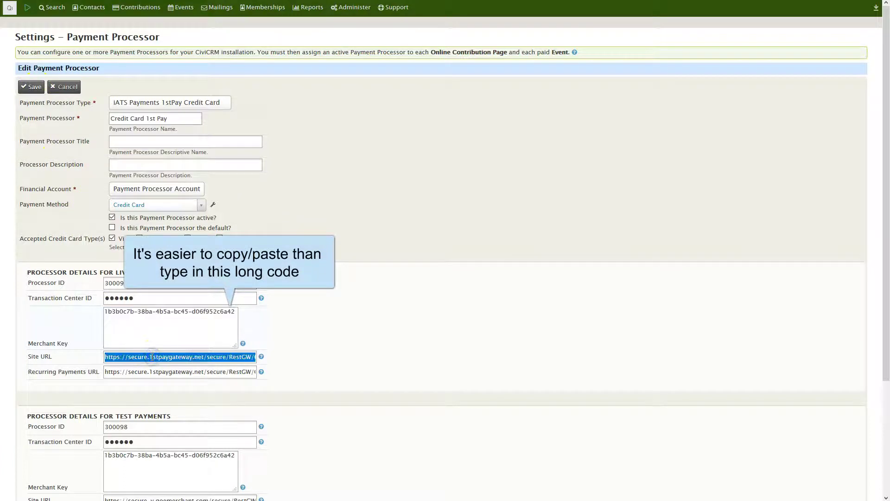
triple_click(115, 372)
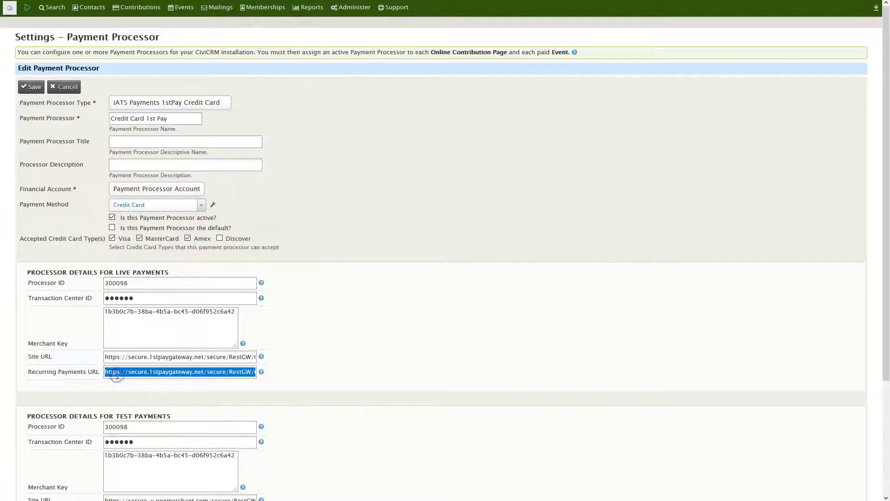
type("https://secure.1stpaygateway.net/secure/RestGW/Gateway/Transaction/")
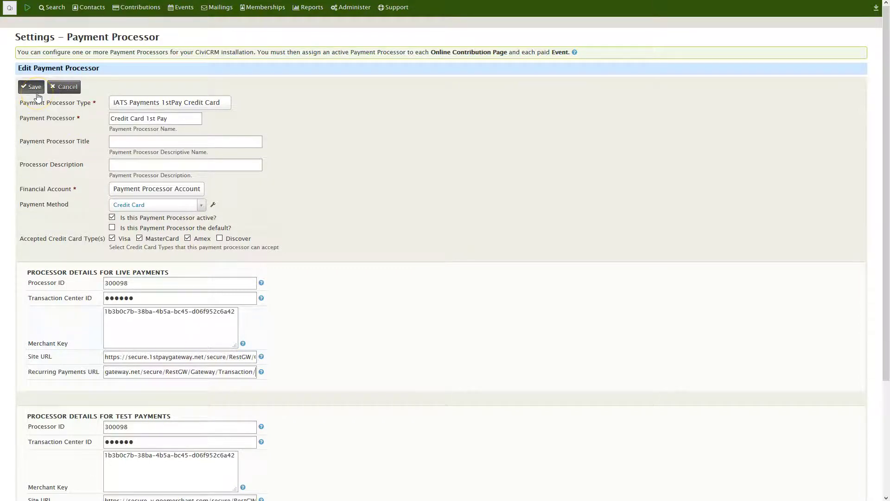
left_click(157, 103)
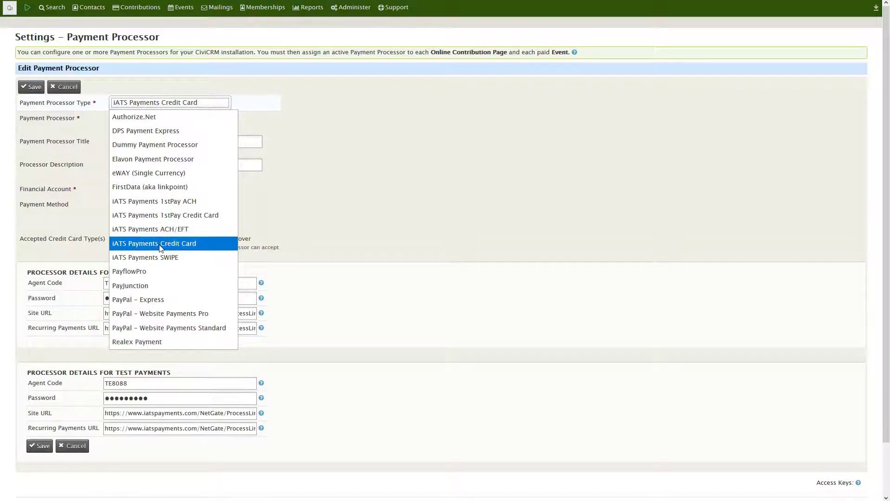
Step: Review the Legacy Credit Card processor's agent code and URLs, copy its Site URL, and save it
left_click(304, 249)
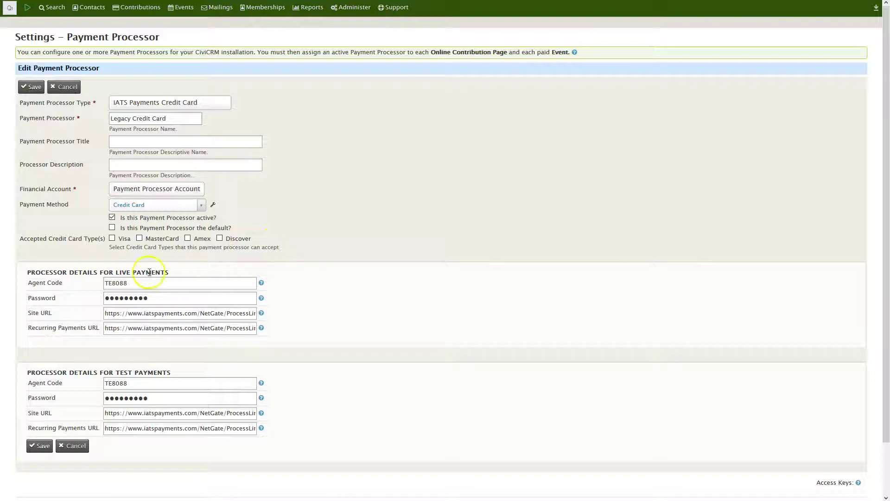
double_click(125, 283)
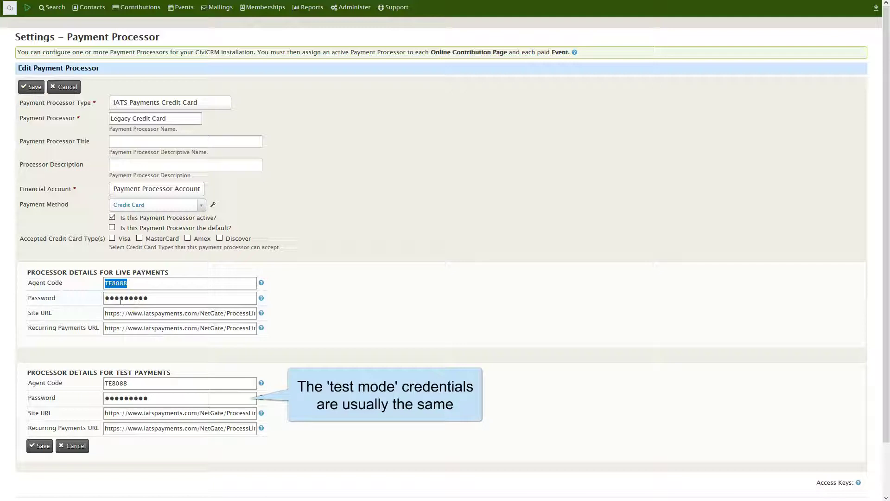
triple_click(122, 315)
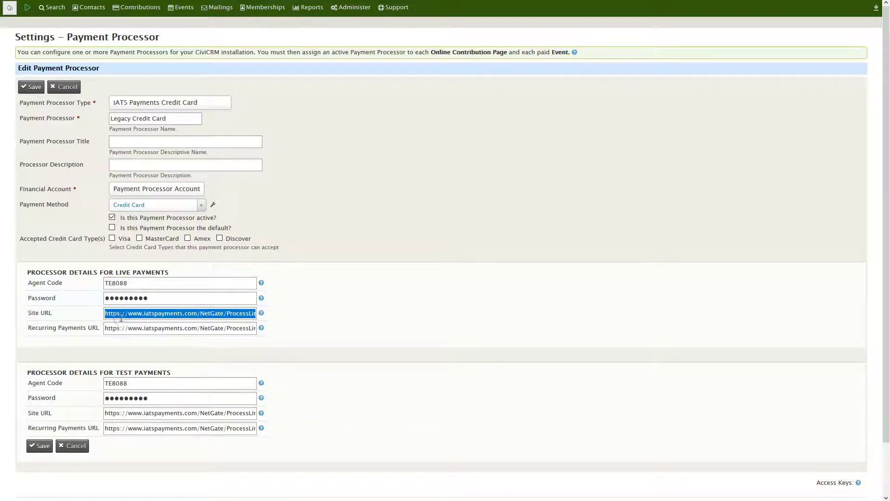
right_click(120, 316)
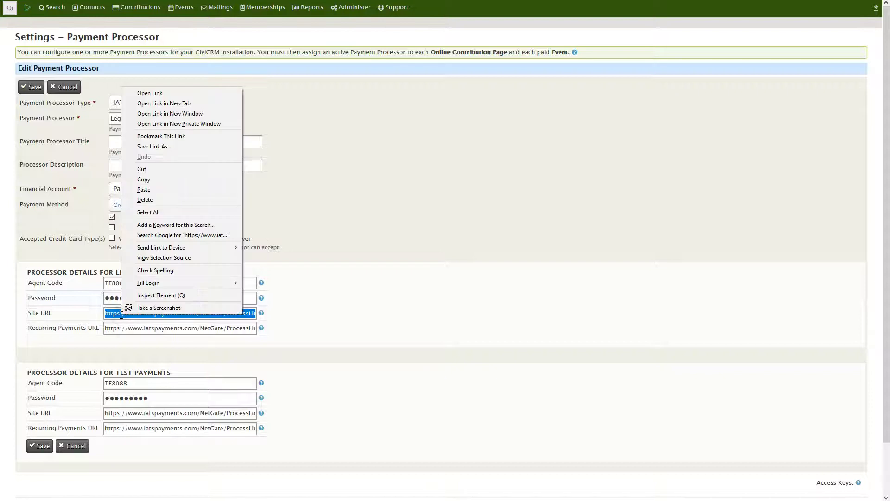
left_click(147, 181)
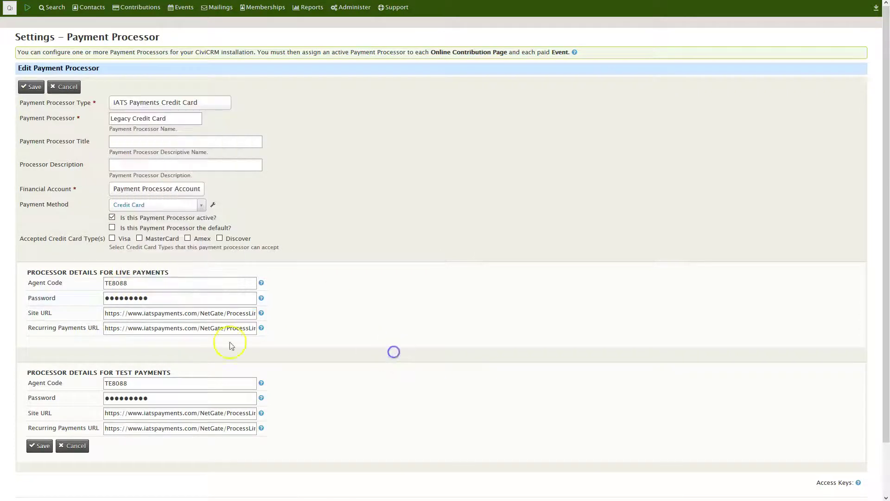
triple_click(206, 328)
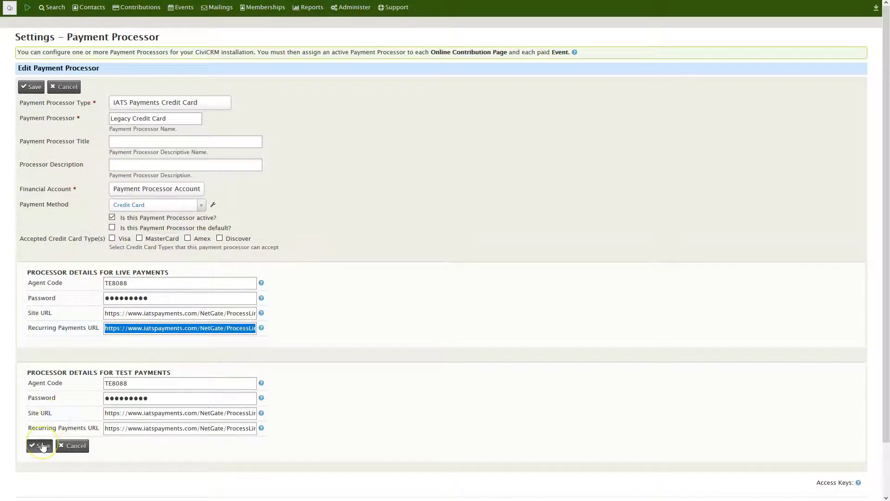
left_click(39, 446)
double_click(292, 82)
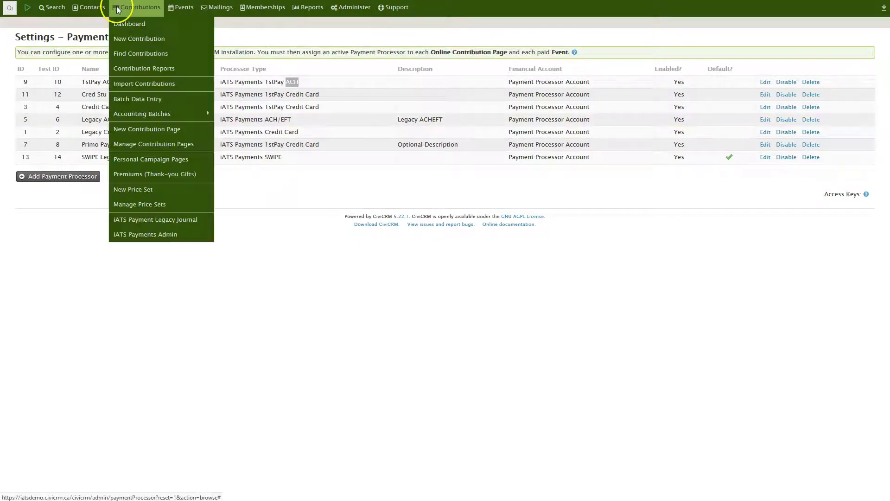
Step: Open Contribution Amounts from the Configure dropdown of the Process with iATS page
mouse_move(176, 8)
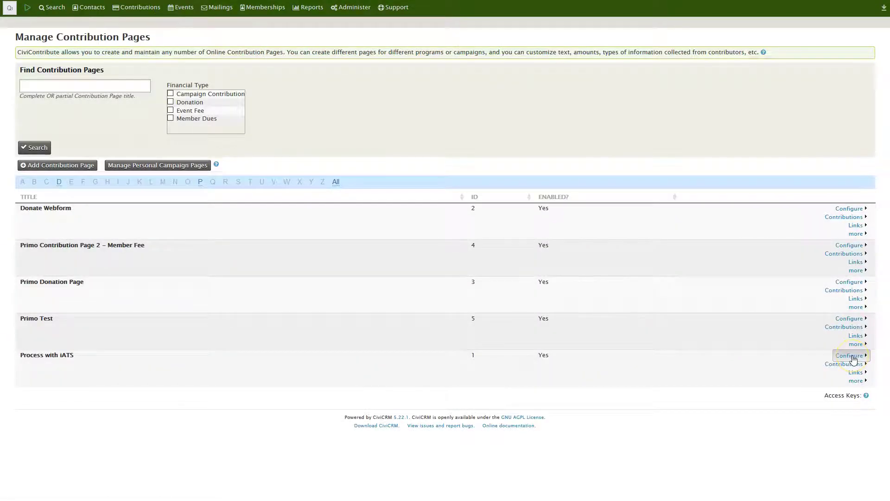
left_click(853, 358)
left_click(843, 383)
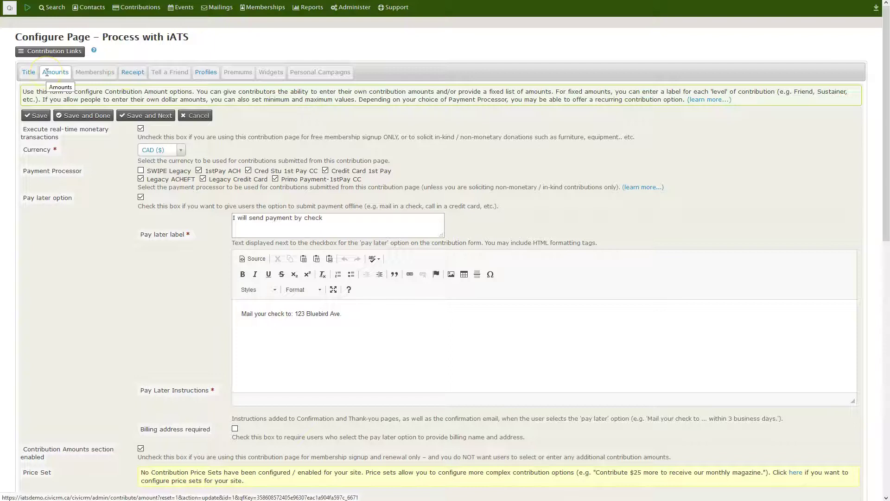
Step: Review the Process with iATS amount and pay-later settings, then open the live contribution page
left_click(91, 174)
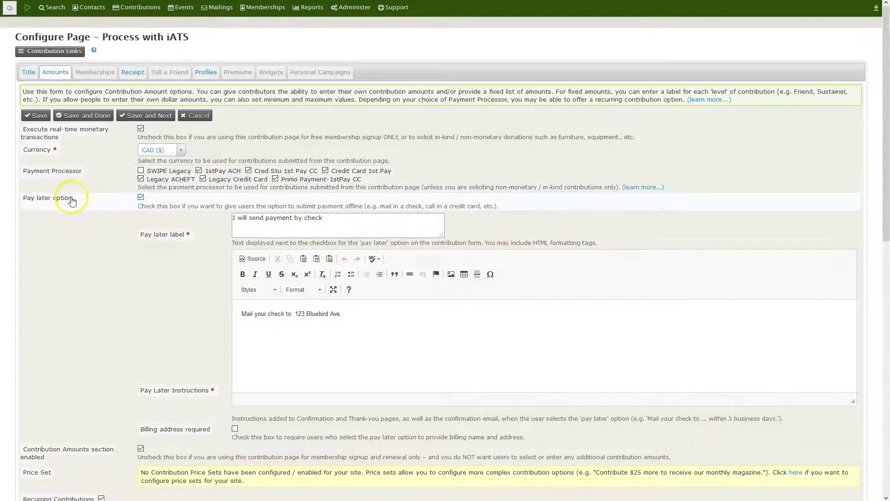
left_click(112, 198)
left_click_drag(344, 313, 232, 304)
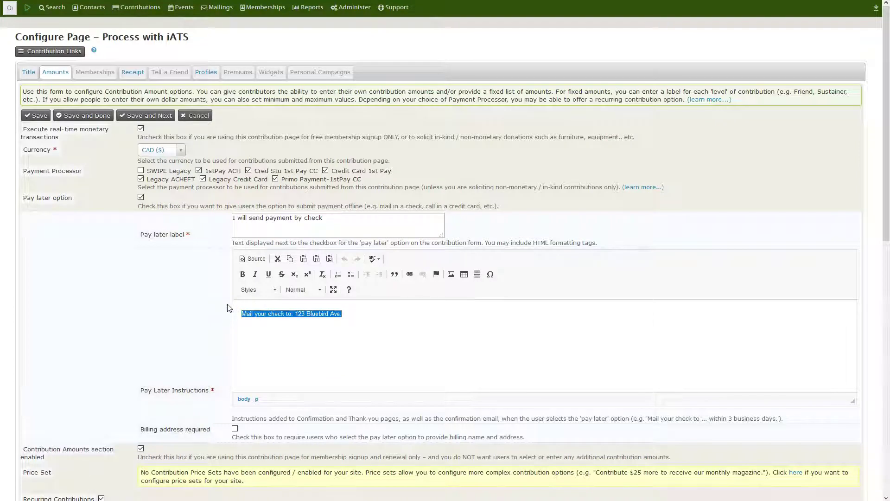
left_click_drag(876, 213, 866, 410)
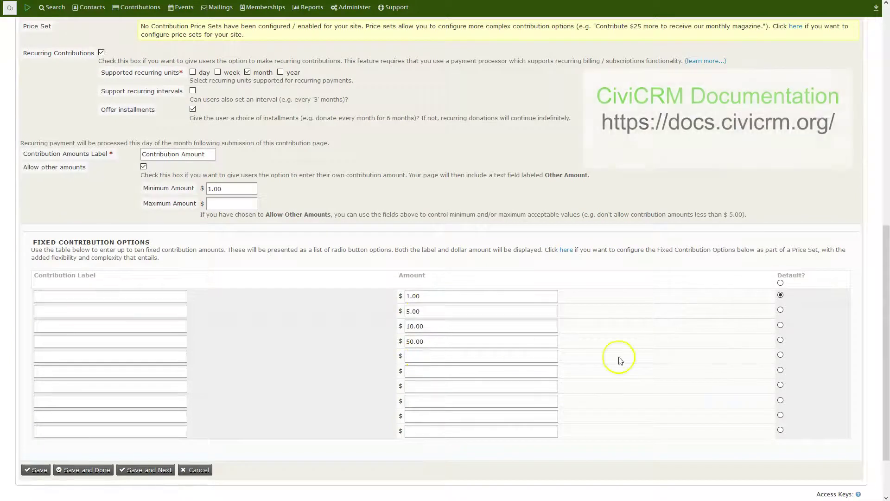
left_click_drag(877, 323, 877, 103)
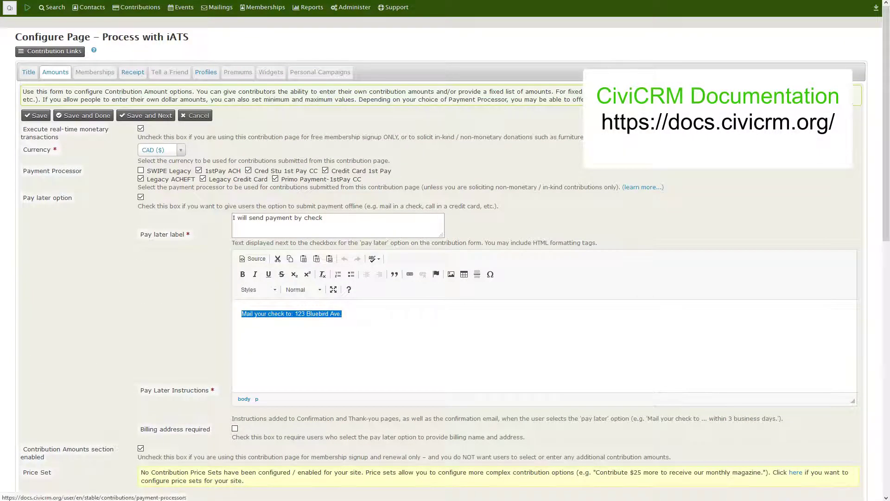
left_click(51, 51)
left_click(65, 88)
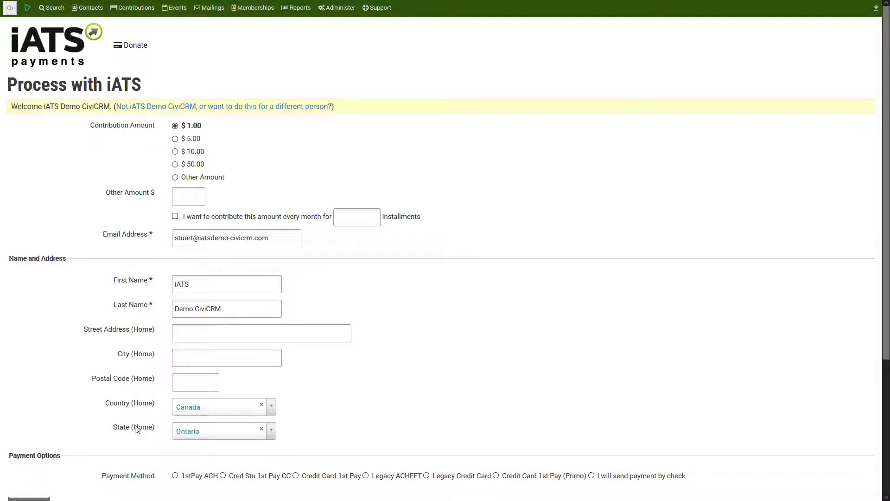
Step: Select the $10.00 contribution amount on the donation form
scroll(454, 331, "down", 1)
scroll(455, 330, "down", 3)
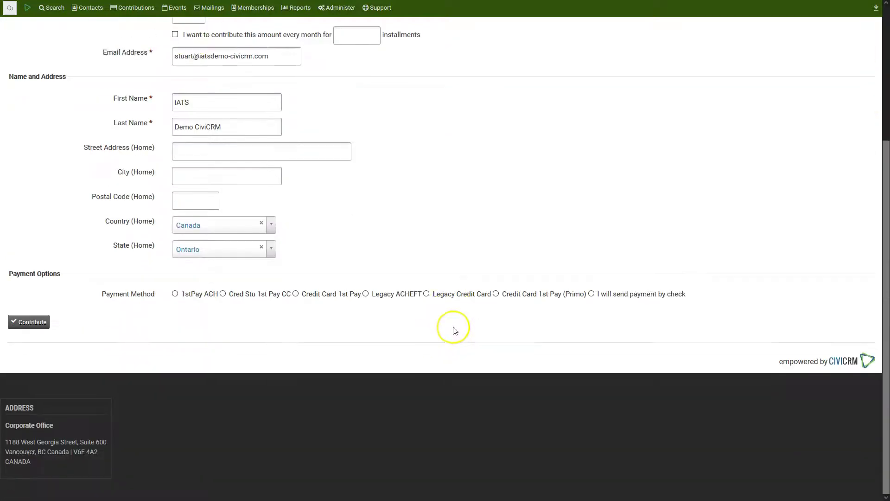
scroll(456, 323, "up", 4)
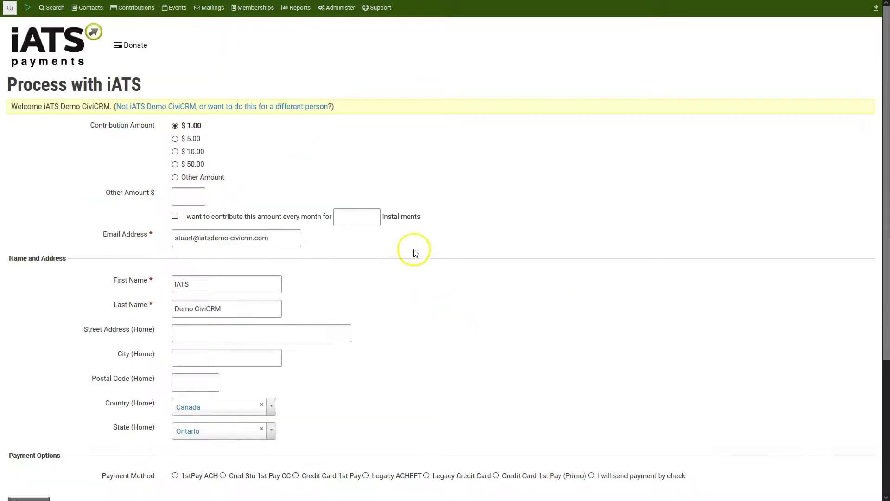
left_click(198, 151)
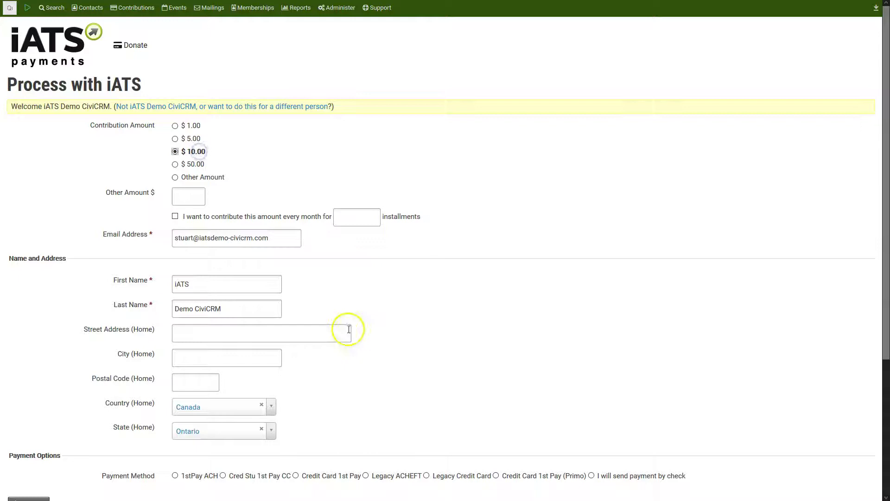
Step: Choose Credit Card 1st Pay and look over its CVV and expiry month/year fields
scroll(352, 334, "down", 4)
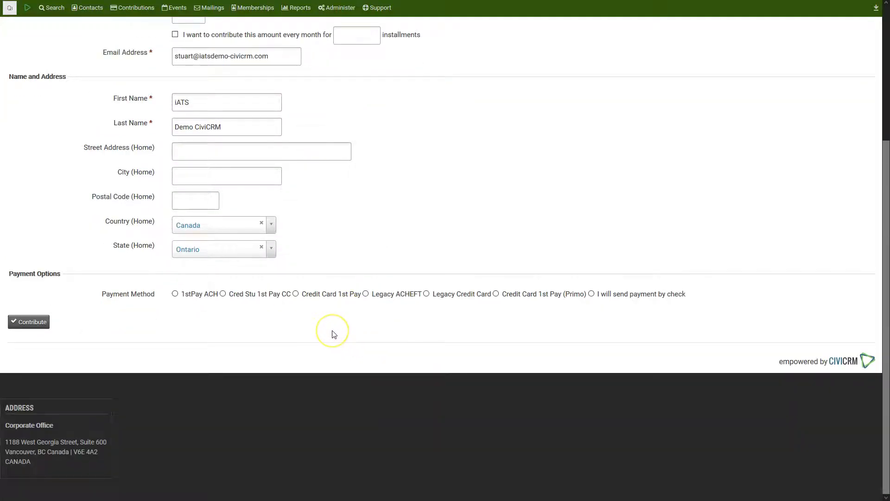
left_click(355, 297)
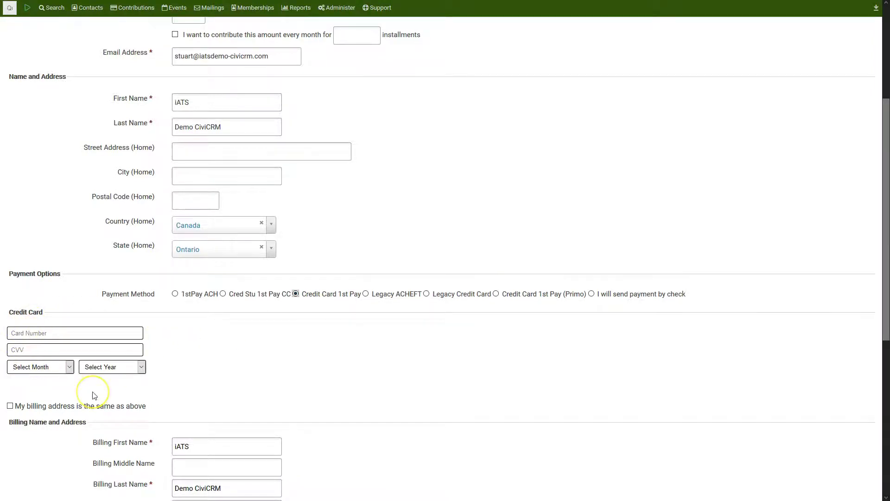
left_click(31, 349)
left_click(38, 369)
left_click(37, 368)
left_click(92, 367)
left_click(95, 367)
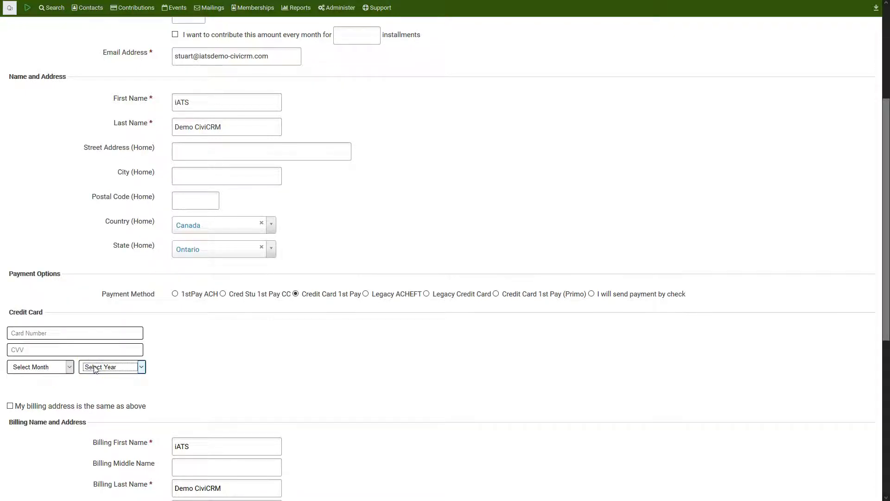
Step: Switch to Legacy Credit Card, then Legacy ACHEFT, and attempt to submit the donation
left_click(448, 294)
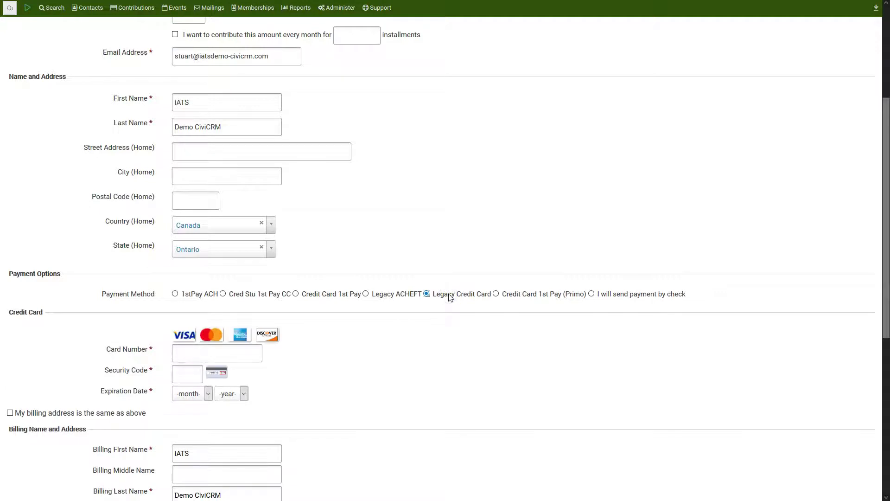
left_click(408, 294)
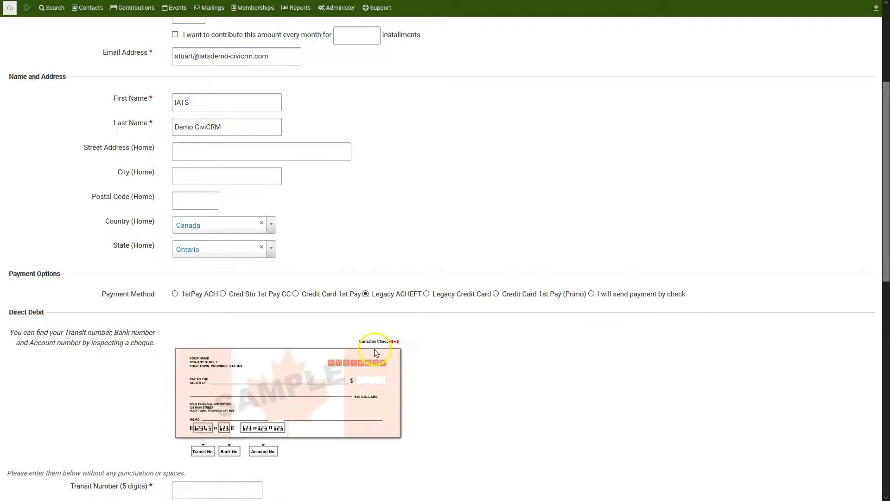
scroll(251, 329, "down", 3)
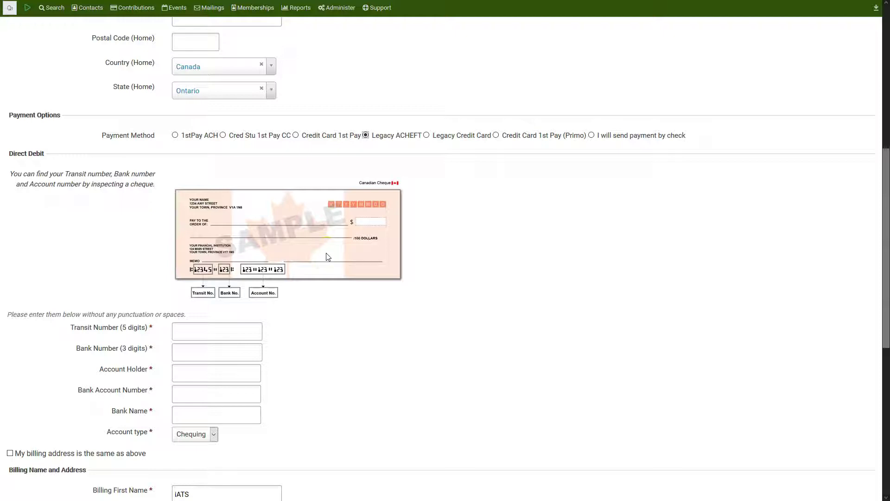
left_click(310, 224)
scroll(310, 399, "down", 7)
left_click(37, 323)
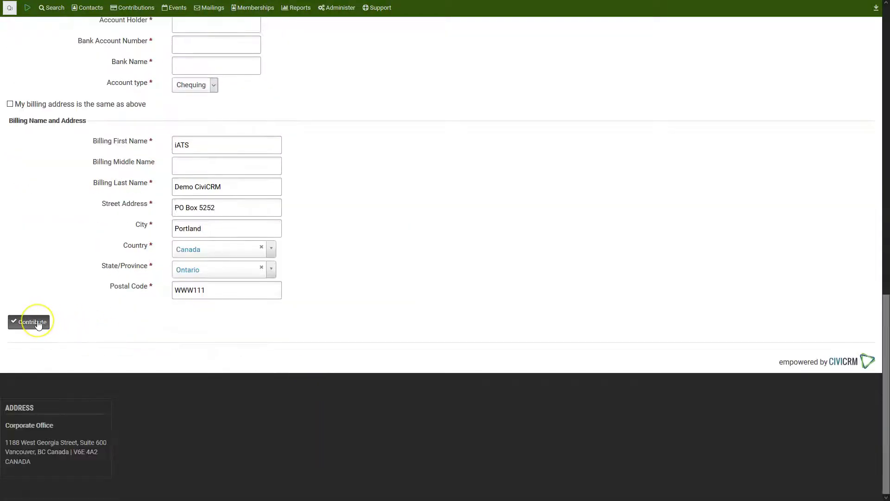
Step: Pay $10.00 by Credit Card 1st Pay with the test card, CVV 123, expiry 04/2022
left_click(38, 324)
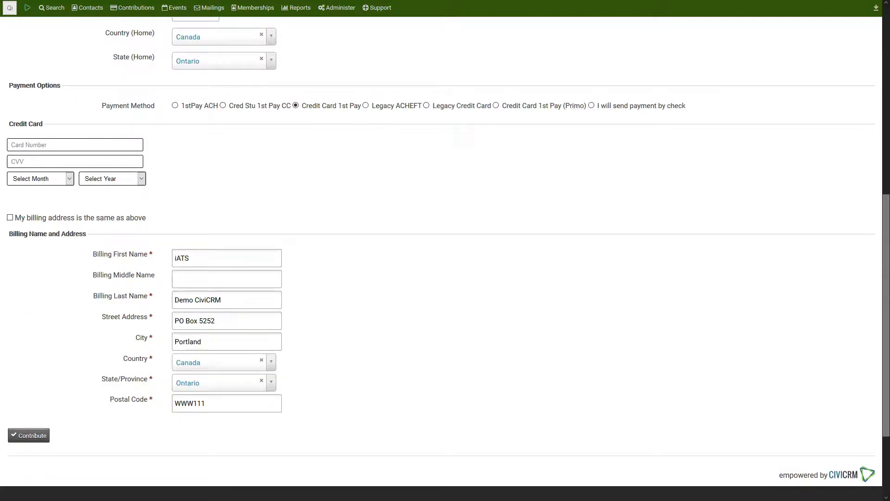
left_click(88, 144)
type("4111")
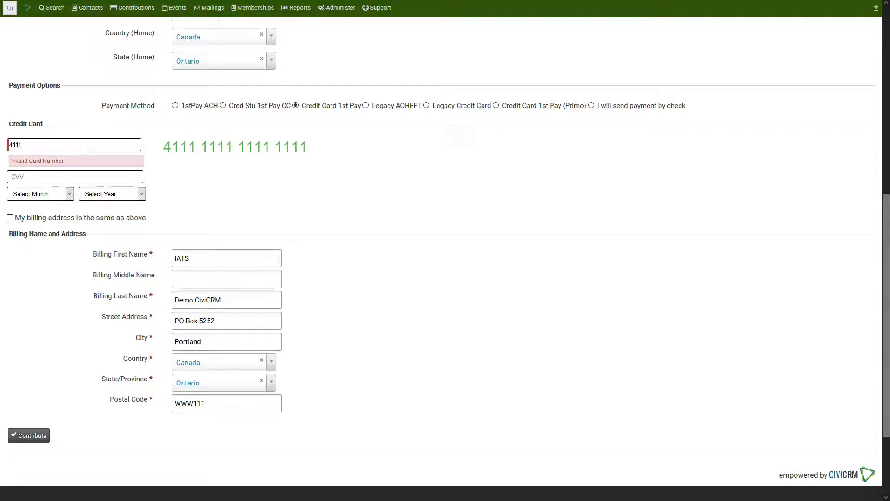
type("111111111111")
left_click(69, 163)
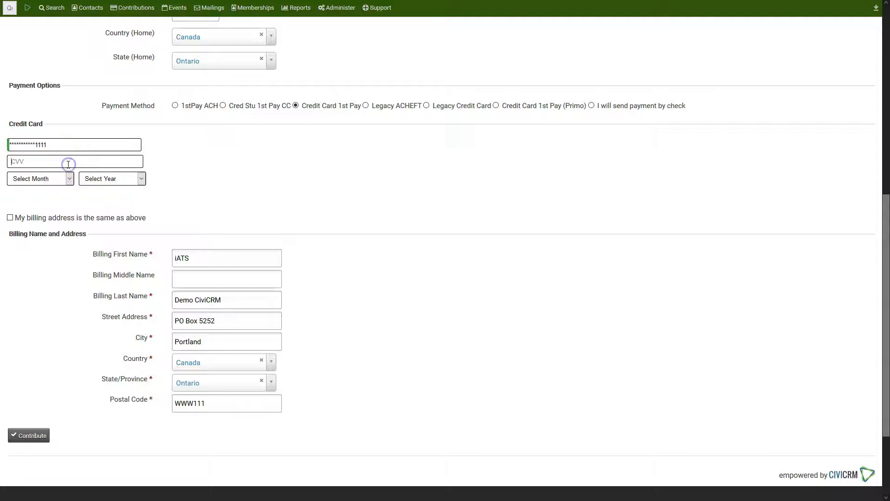
type("123")
left_click(62, 179)
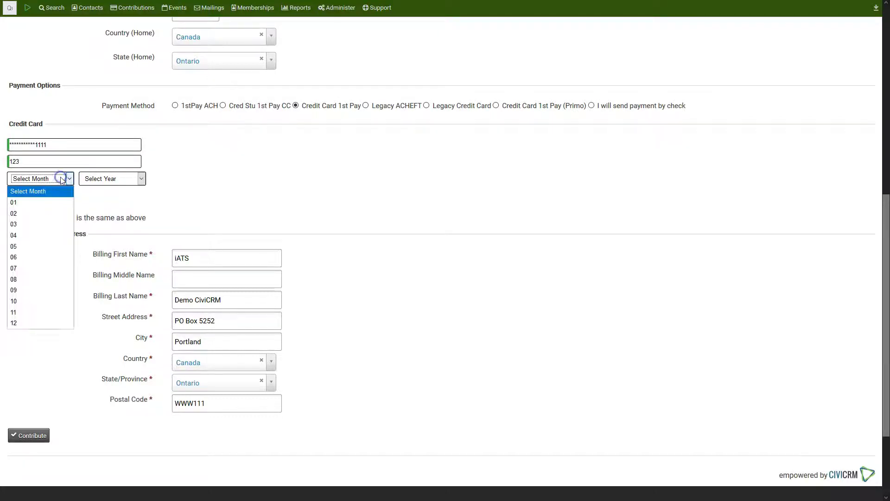
left_click(37, 236)
left_click(106, 179)
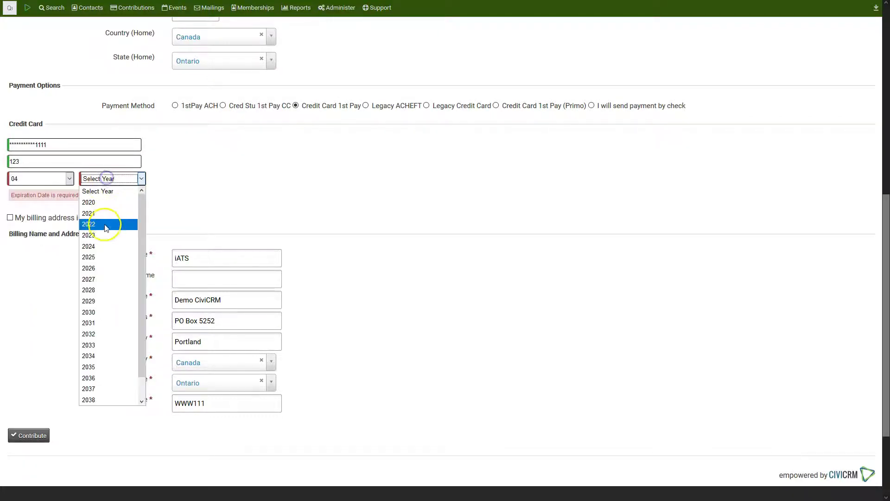
left_click(106, 225)
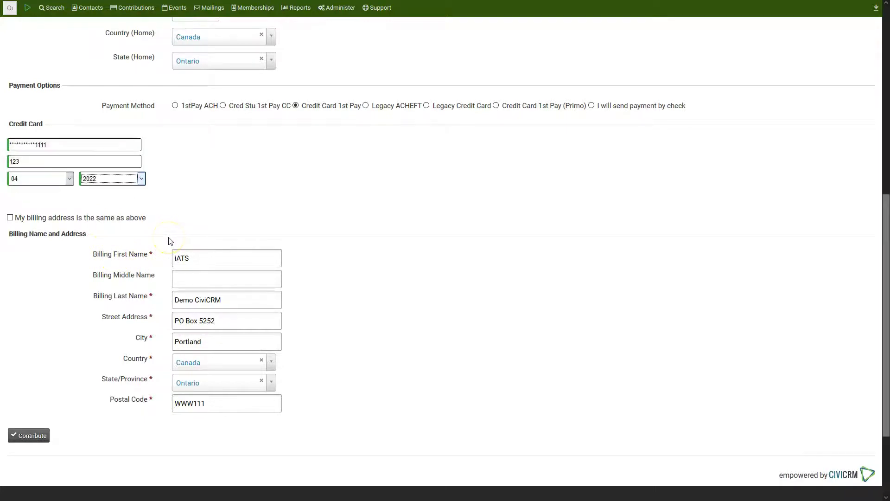
left_click(39, 436)
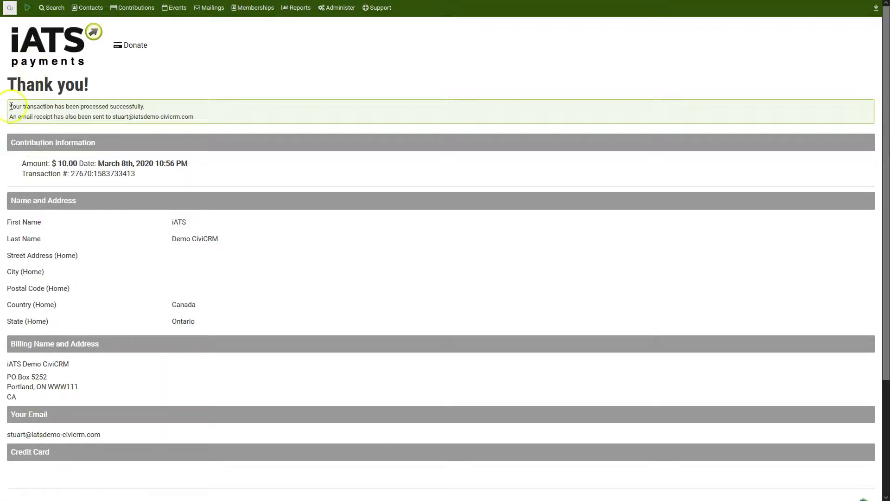
Step: Highlight the transaction success message on the Thank you page
left_click_drag(12, 106, 163, 103)
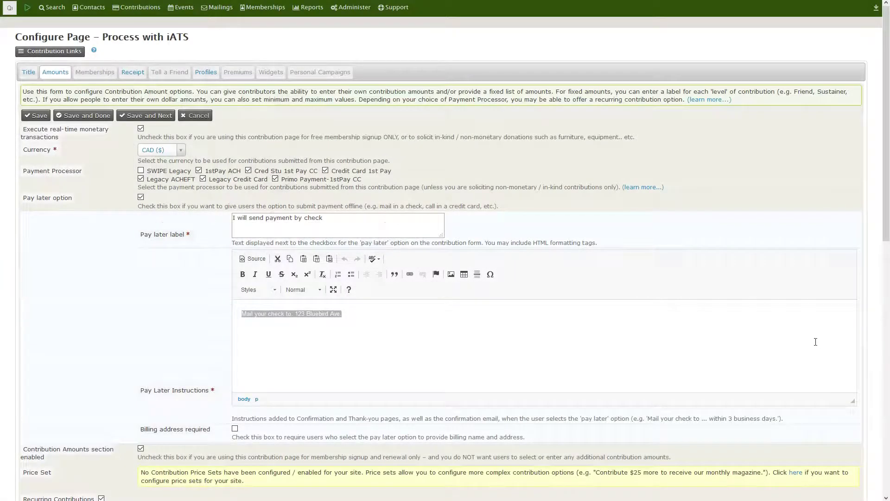
Step: Toggle 'Offer installments' off and back on for monthly recurring contributions, reviewing its help text
scroll(816, 342, "down", 8)
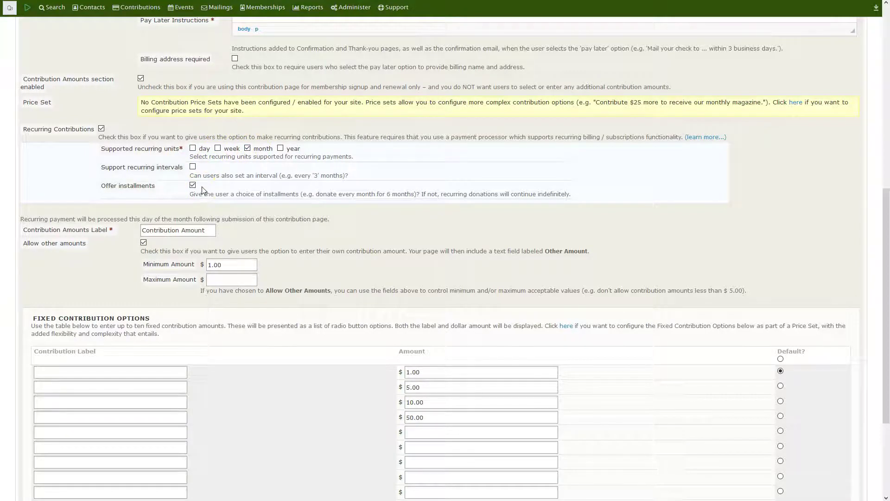
left_click(264, 151)
left_click(193, 185)
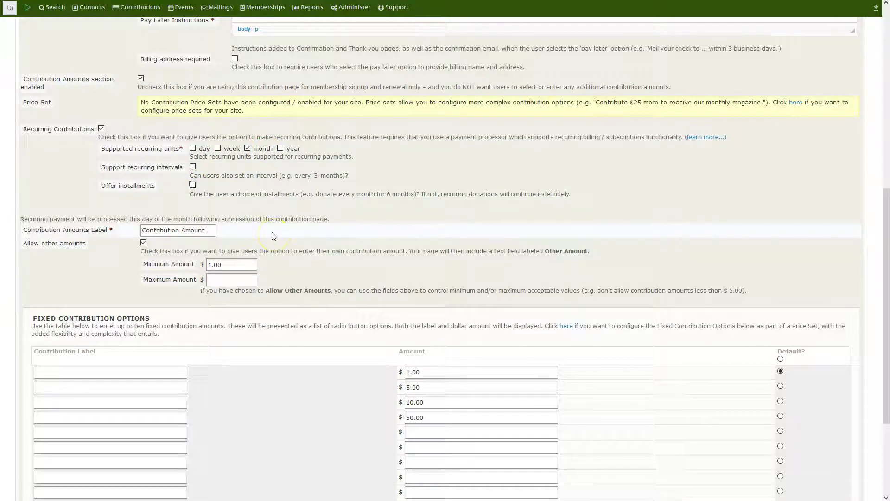
left_click(193, 185)
left_click_drag(195, 187, 337, 194)
left_click(194, 186)
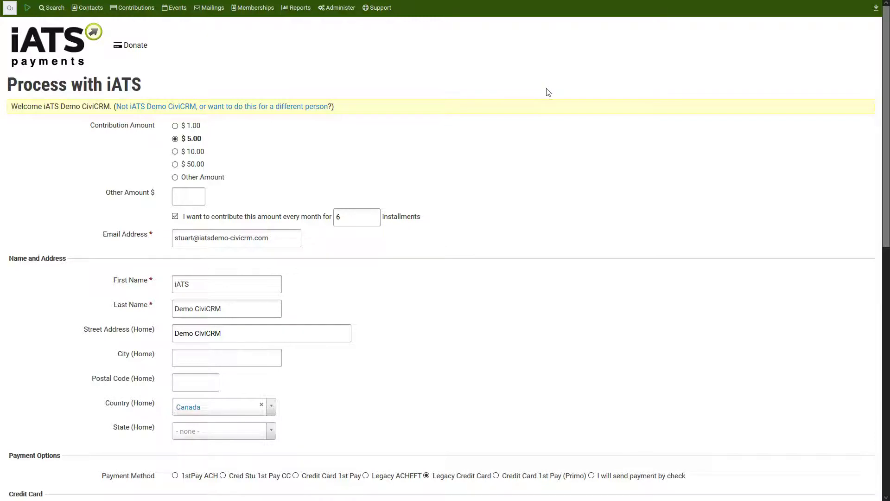
Step: Submit a $5.00 donation set to repeat every month for 6 installments
left_click(544, 90)
left_click(175, 214)
scroll(409, 367, "down", 6)
scroll(380, 333, "down", 4)
left_click(27, 320)
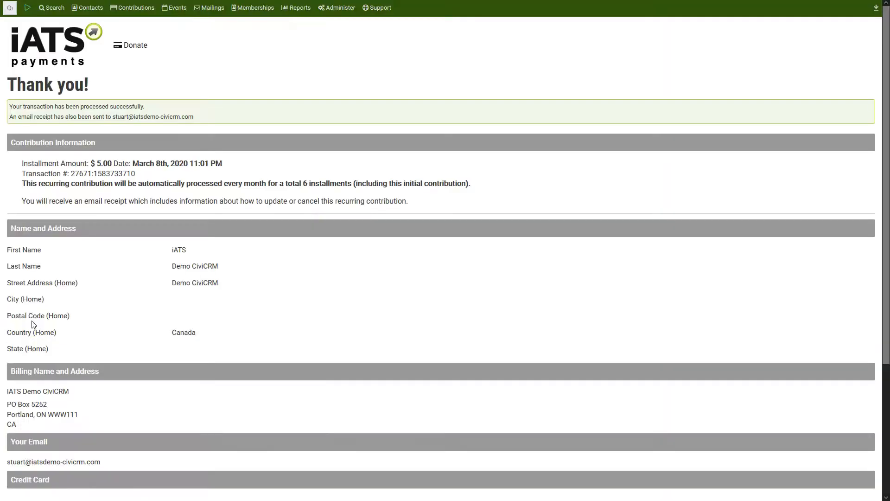
Step: Highlight the recurring confirmation sentence and the transaction number on the Thank you page
left_click_drag(21, 183, 469, 184)
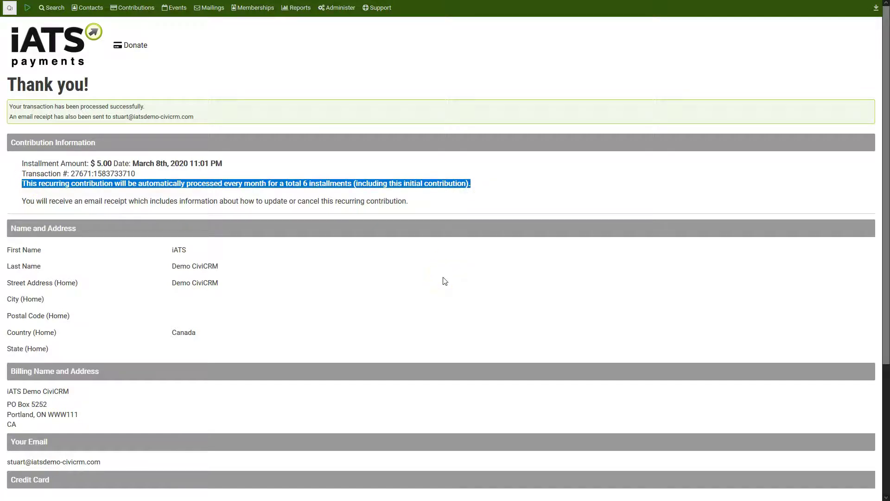
left_click(79, 173)
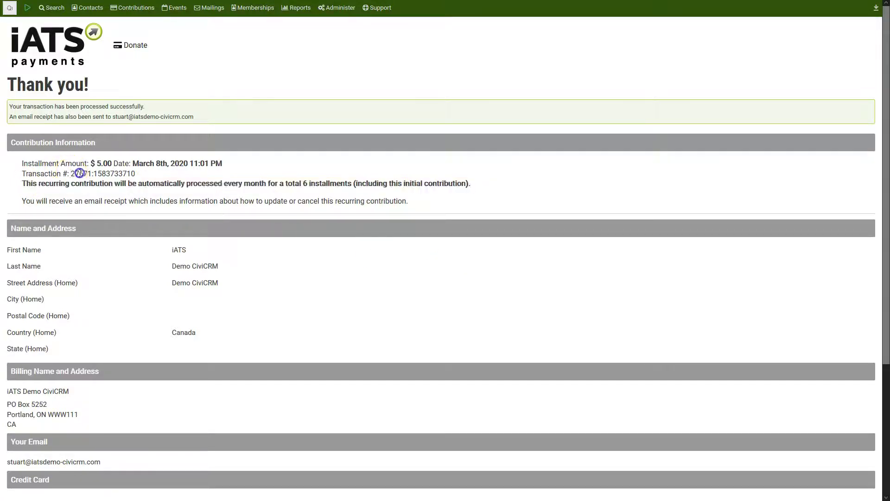
double_click(79, 173)
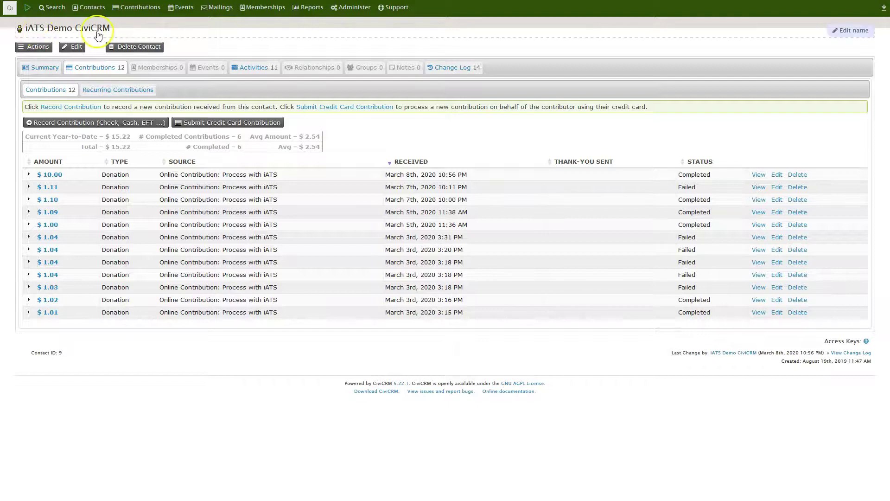
Step: Show the contact's contributions list and highlight the Recurring label on the new contribution
left_click_drag(115, 28, 25, 33)
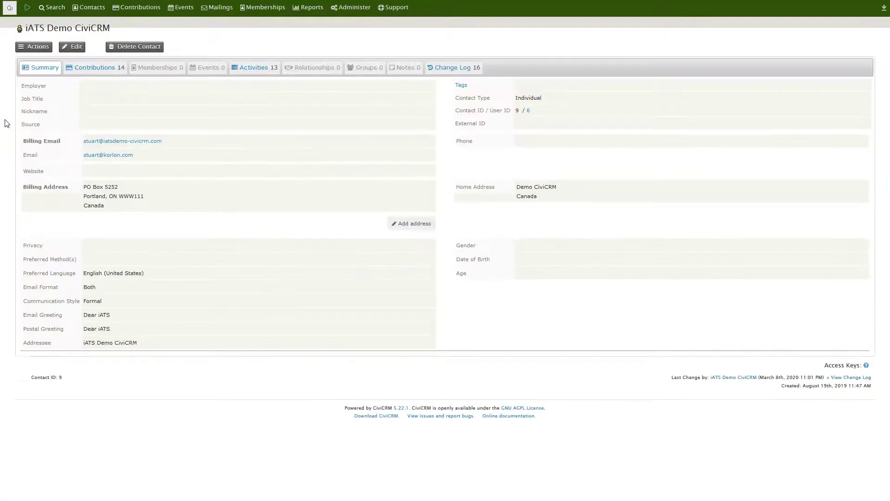
left_click(79, 69)
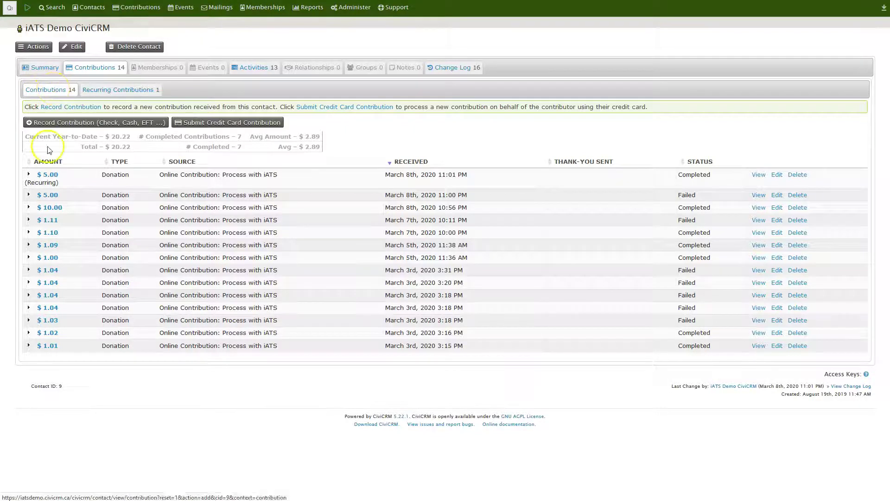
double_click(42, 182)
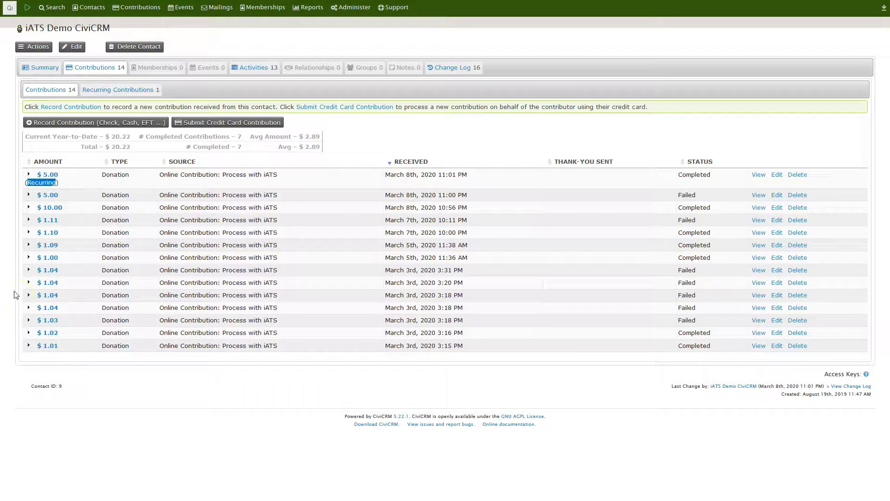
Step: Check the $5.00 plan's 6 installments under Recurring Contributions and open its Cancel page
left_click(99, 89)
left_click(93, 208)
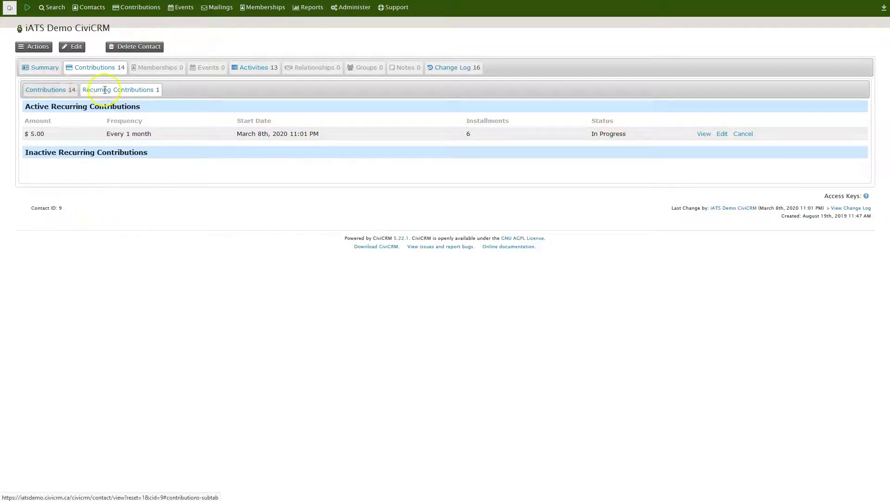
left_click(65, 89)
left_click_drag(27, 182, 57, 183)
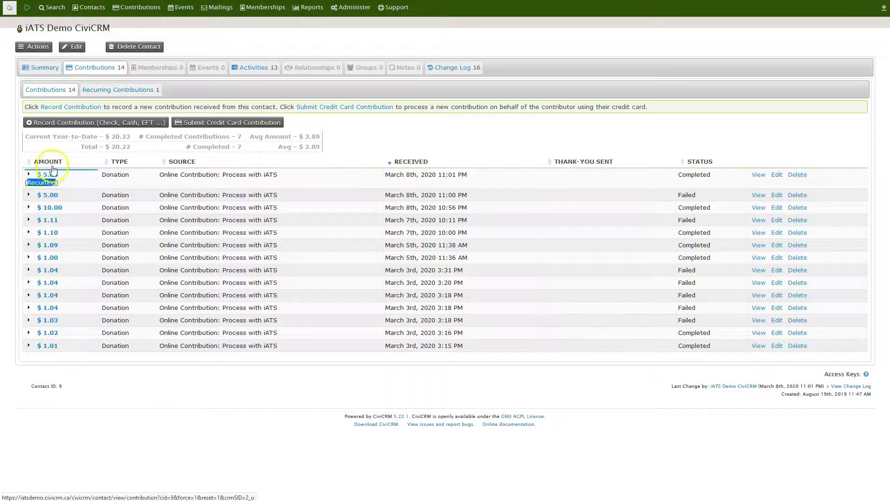
left_click(101, 90)
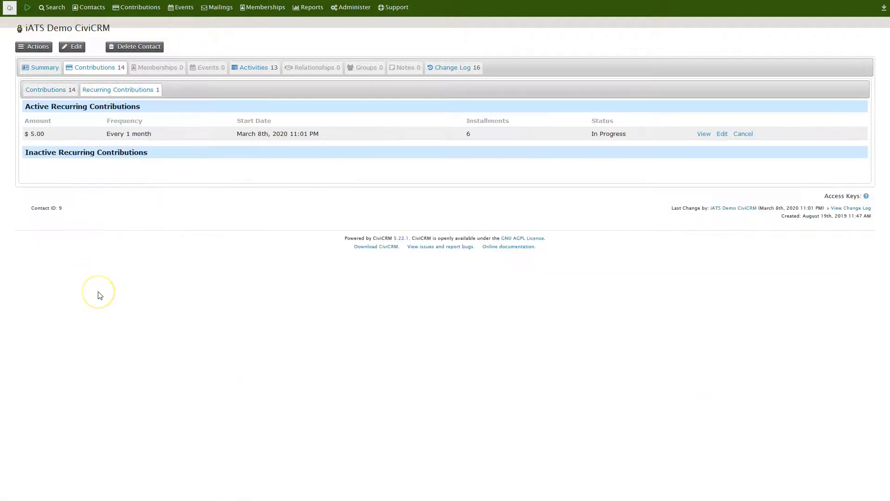
left_click(470, 135)
left_click(415, 180)
left_click(742, 134)
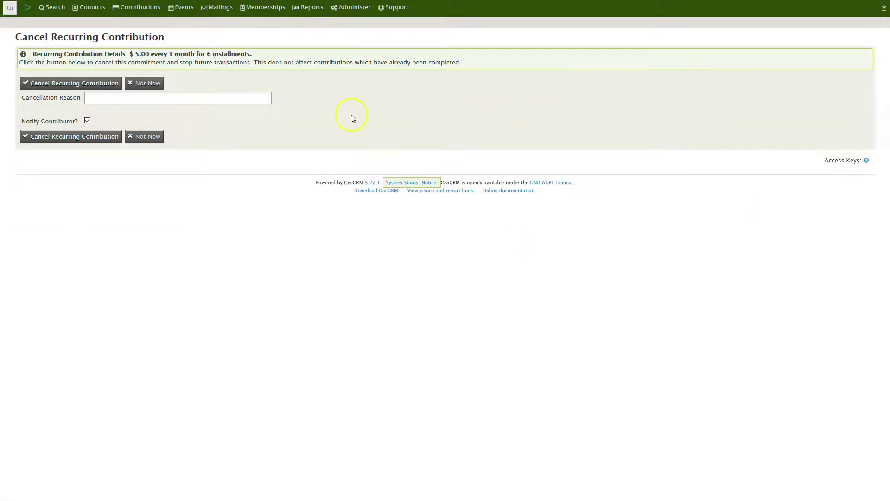
left_click(88, 121)
left_click(87, 121)
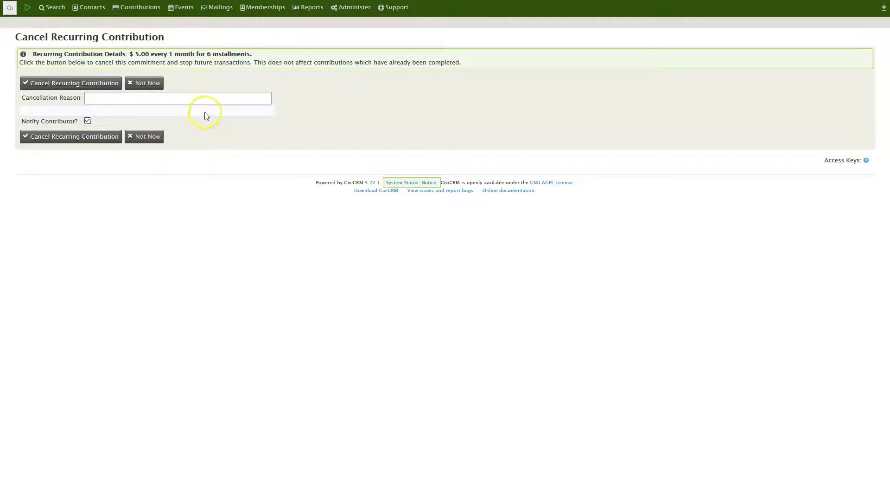
left_click(99, 86)
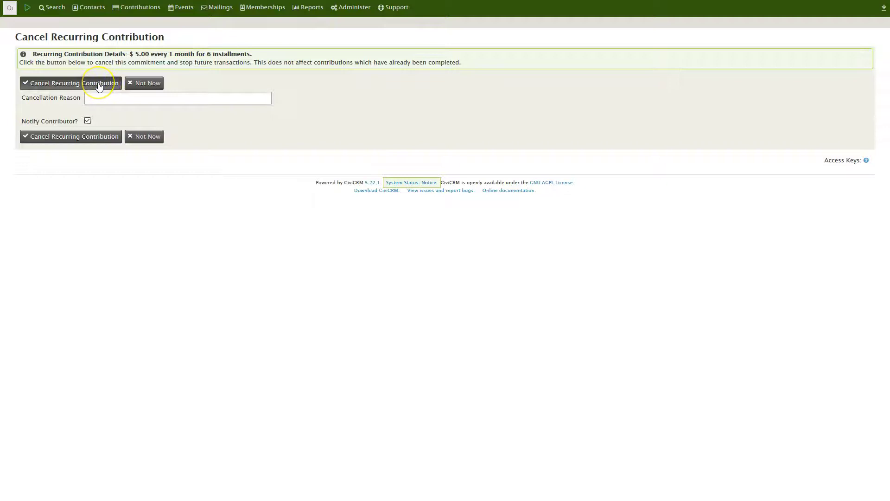
left_click(148, 89)
left_click(49, 10)
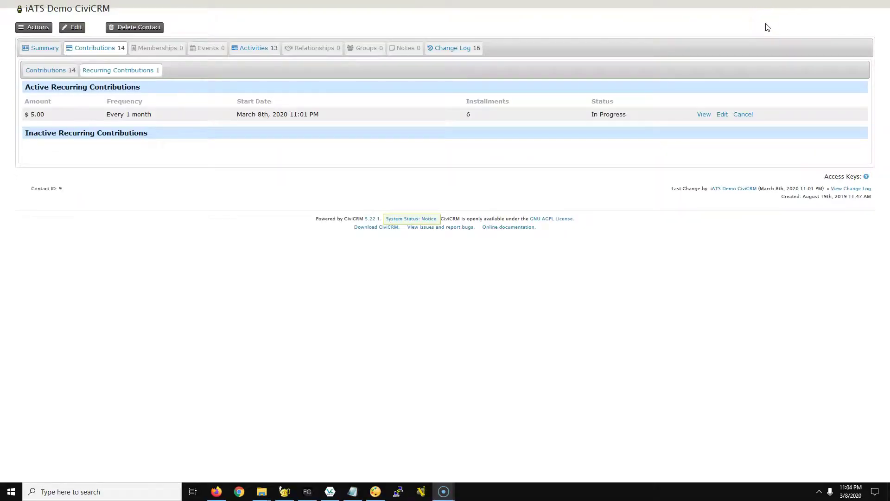
left_click(727, 113)
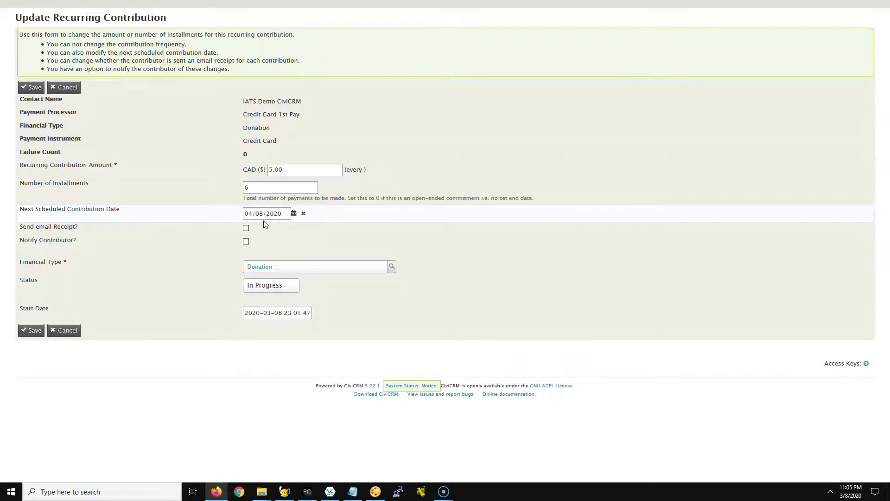
Step: Close the Update Recurring Contribution form without saving changes
left_click(74, 330)
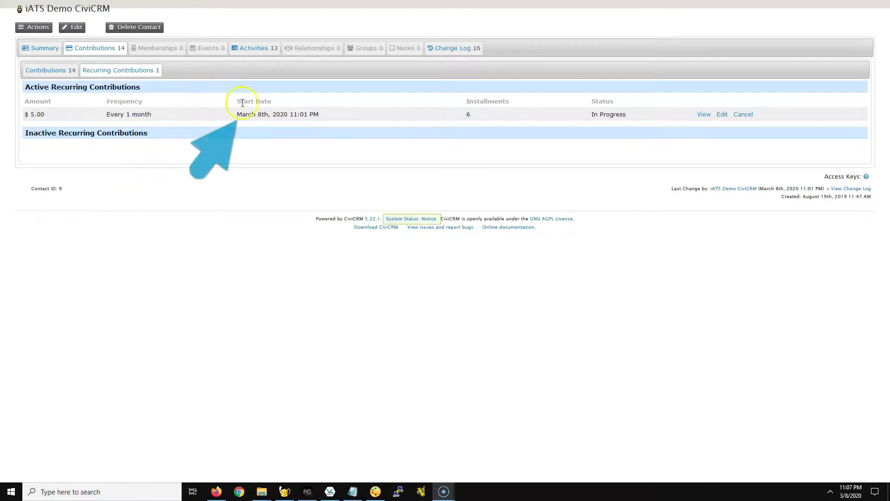
Step: Highlight the March 8th start date and view the recurring contribution's details
double_click(264, 114)
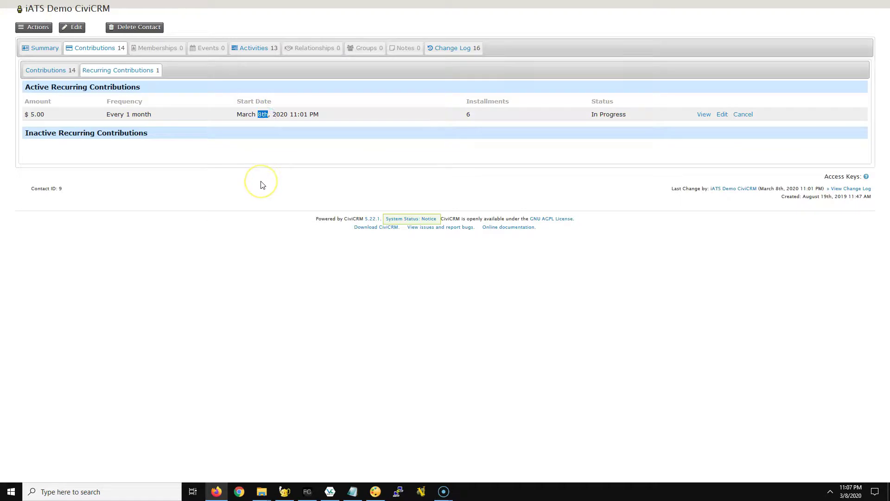
left_click(271, 137)
left_click(269, 137)
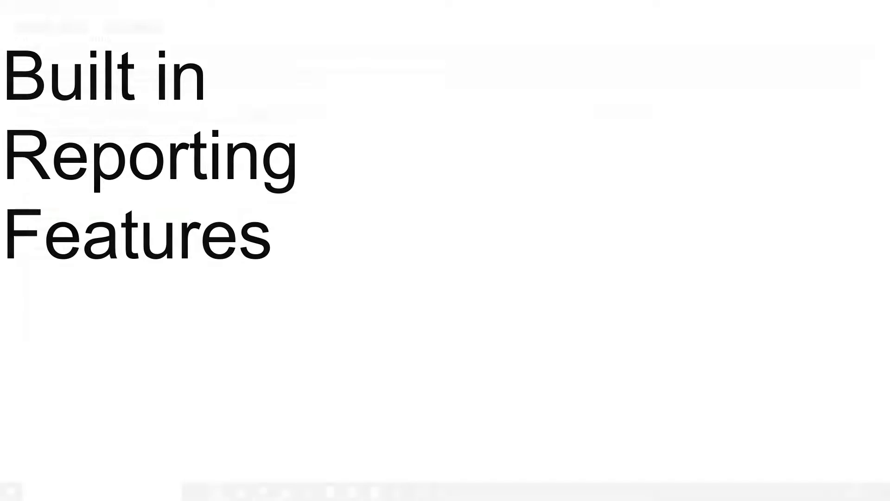
Step: Go to iATS Payments Admin from the Contributions menu
left_click(141, 8)
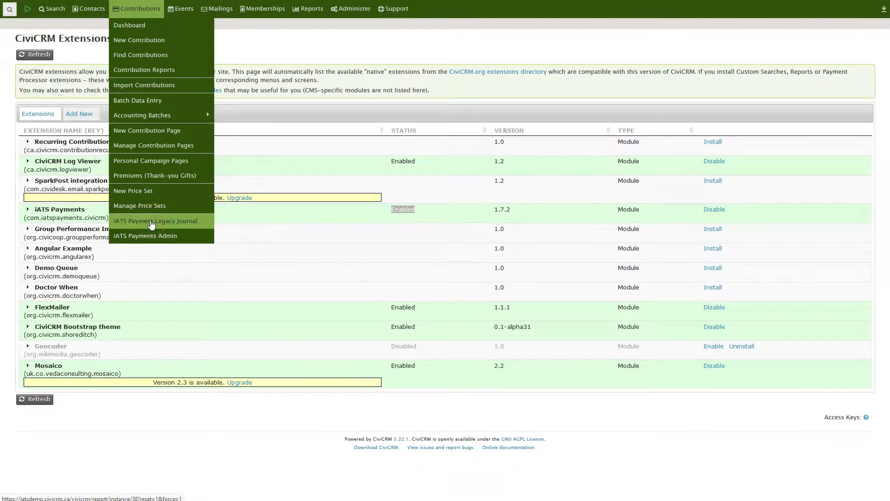
right_click(152, 224)
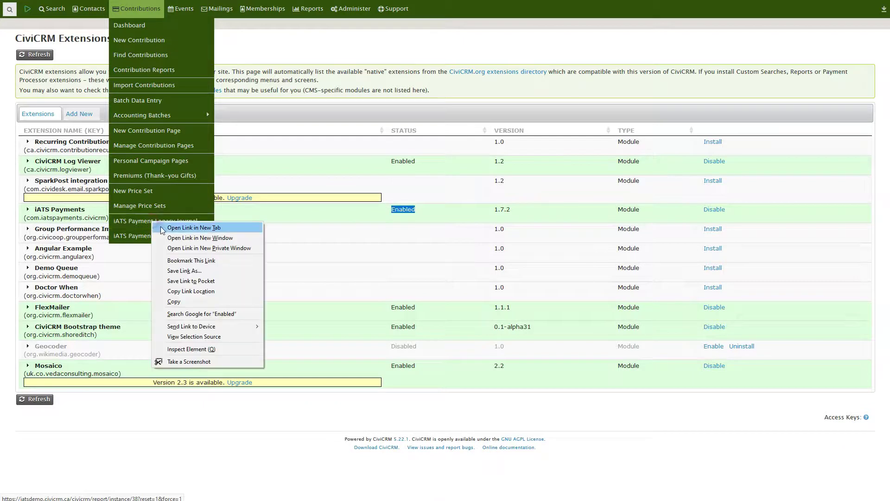
left_click(162, 228)
left_click(155, 236)
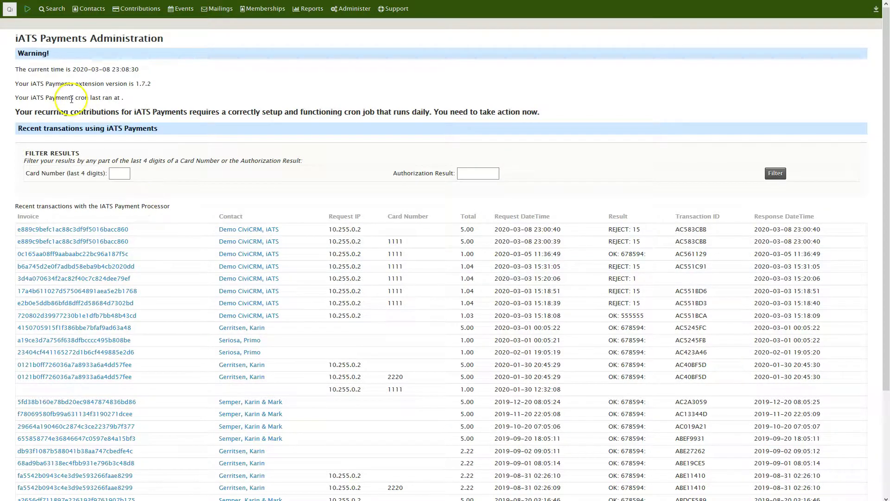
Step: Highlight the version and cron status, then open Scheduled Jobs from Administer in a new tab
left_click_drag(16, 60, 138, 101)
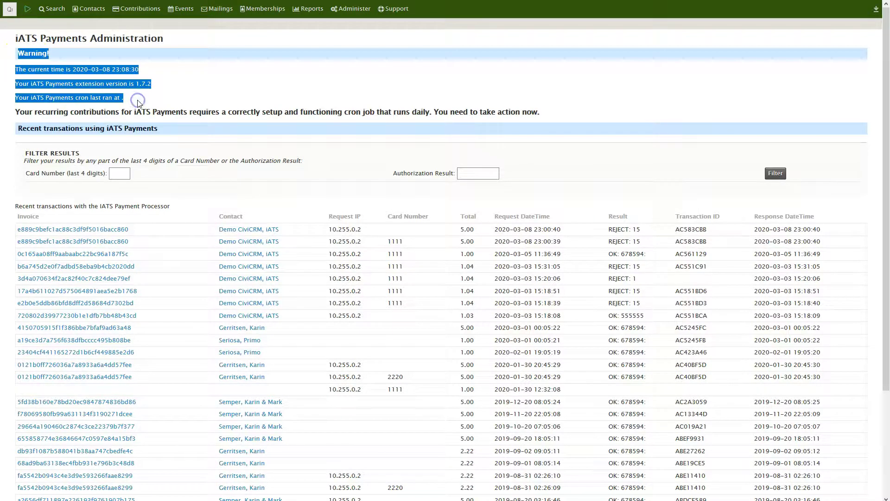
left_click(339, 12)
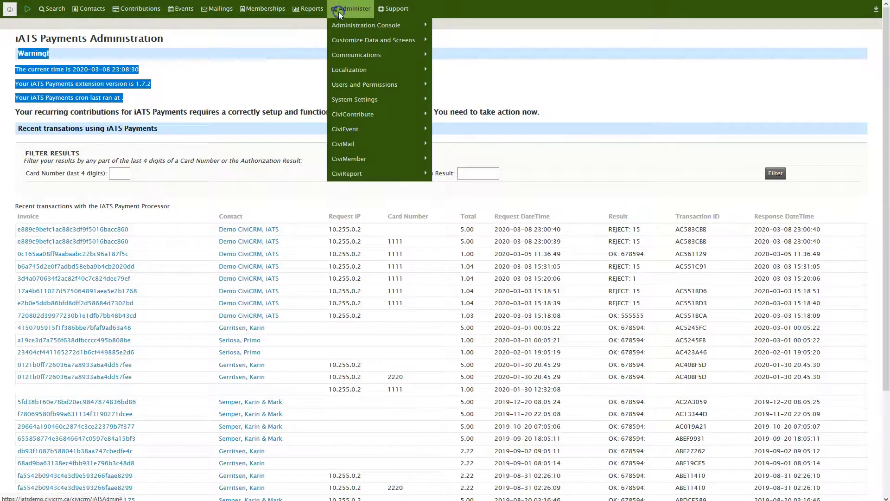
mouse_move(355, 99)
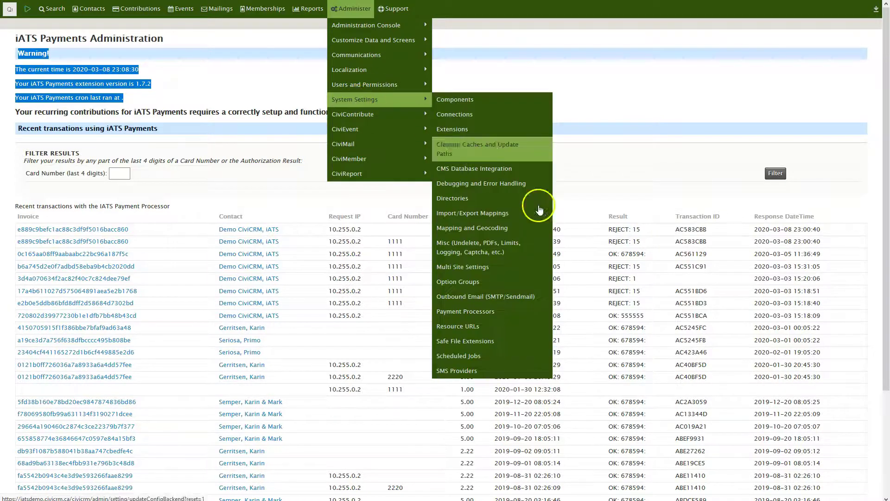
right_click(492, 351)
left_click(514, 358)
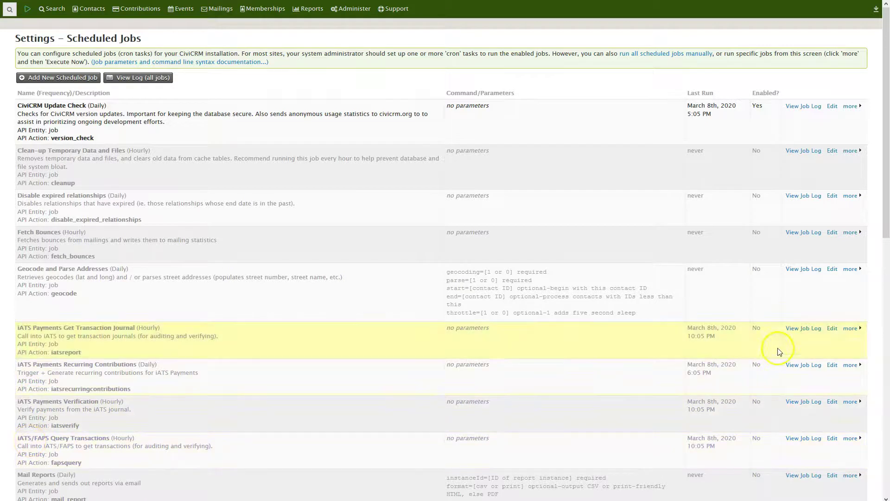
Step: Enable the Get Transaction Journal, Recurring Contributions, Verification and FAPS Query Transactions jobs
left_click(854, 328)
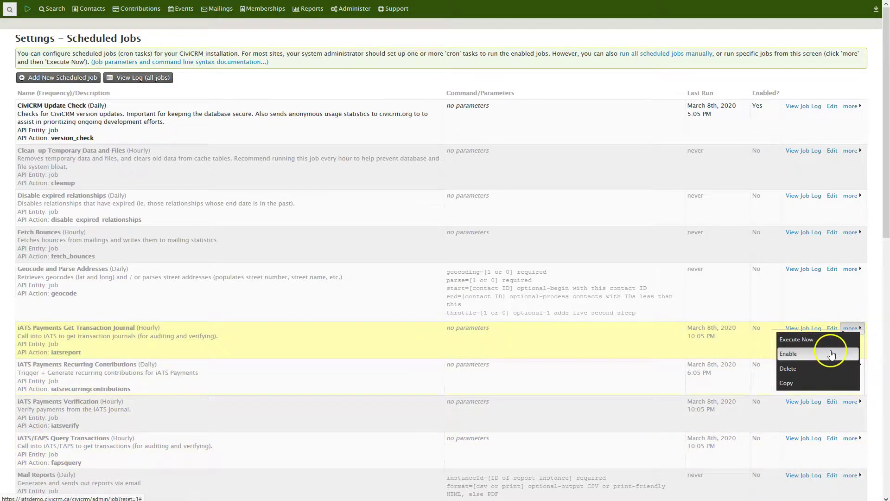
left_click(831, 354)
left_click(852, 365)
left_click(828, 392)
left_click(849, 401)
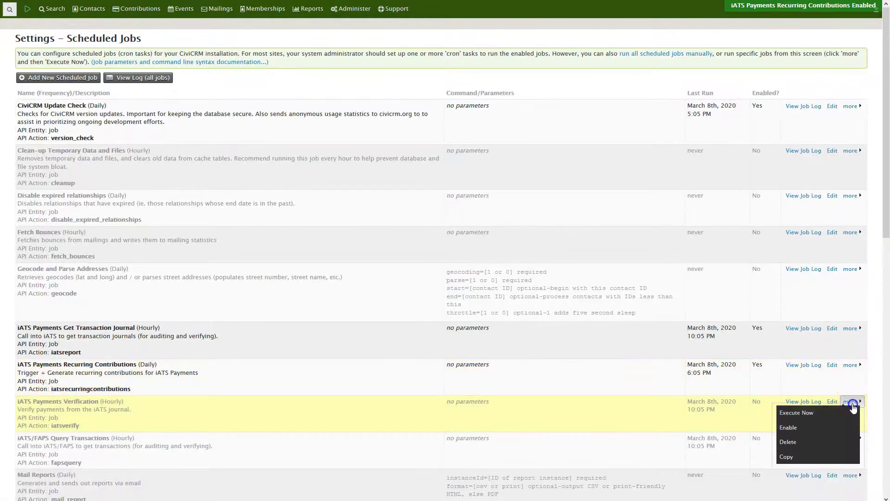
left_click(824, 424)
left_click(851, 437)
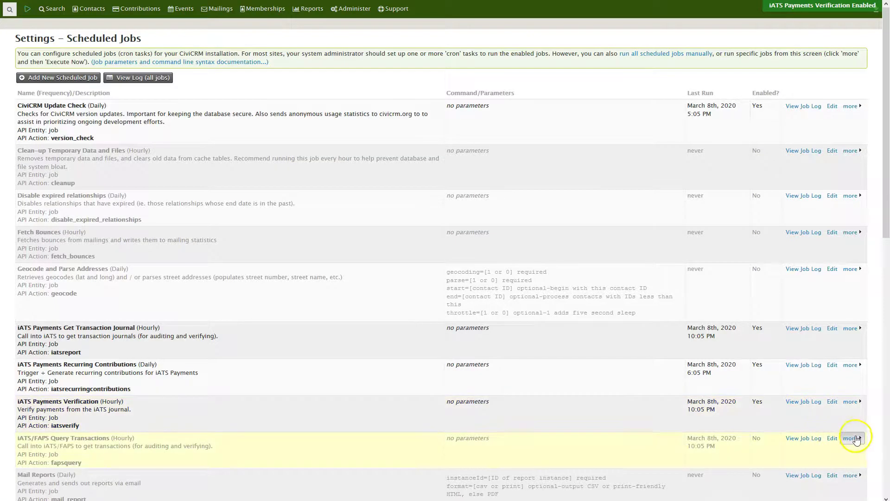
left_click(821, 463)
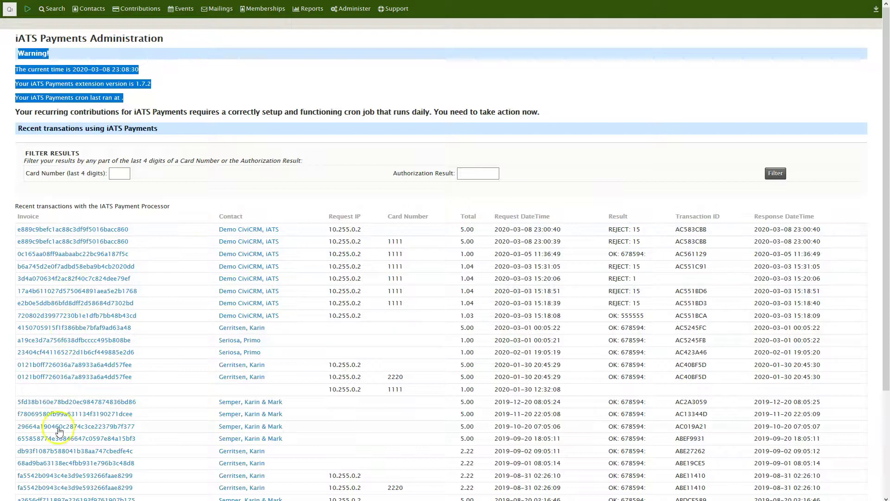
Step: Review the iATS Payment Legacy Journal, marking the TEST88 client code and first journal ID
scroll(387, 320, "down", 3)
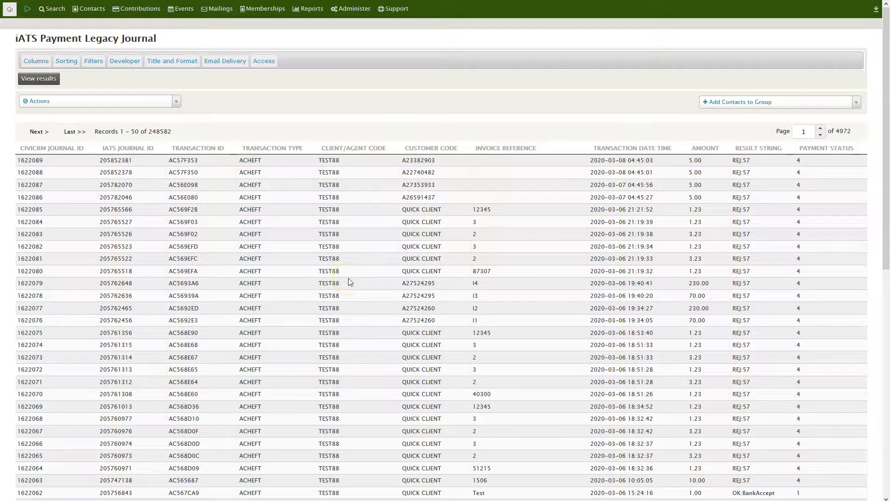
double_click(329, 160)
double_click(116, 160)
left_click(22, 10)
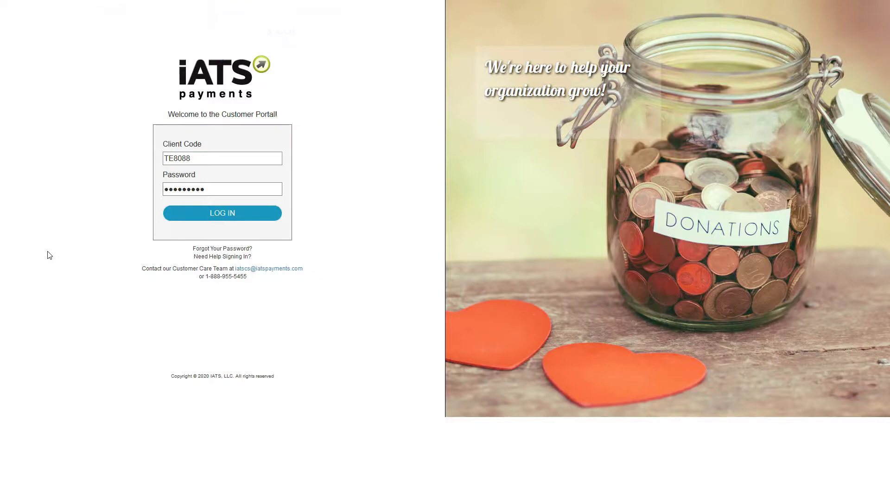
Step: Log in to the iATS Payments Customer Portal with the client code
double_click(175, 159)
left_click(99, 232)
left_click(216, 213)
left_click(169, 342)
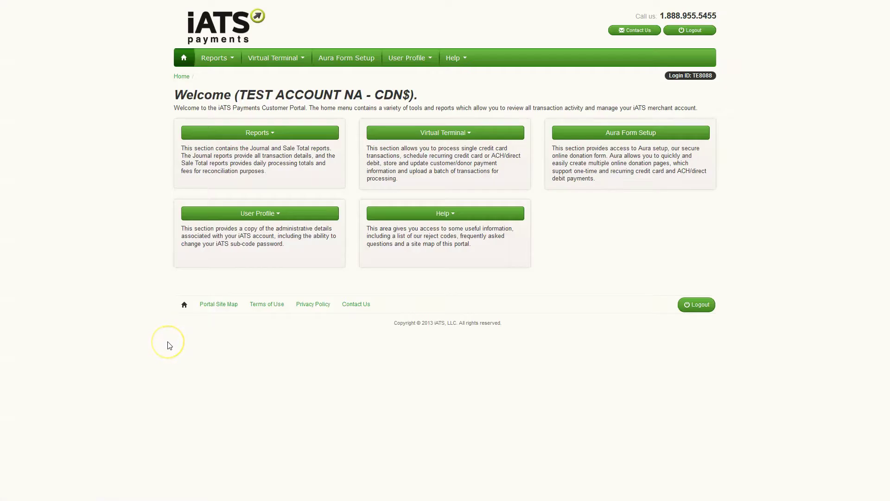
Step: List the 03/05/2020 Journal batches and mark the invoice ID matching CiviCRM's
left_click(225, 164)
left_click(233, 59)
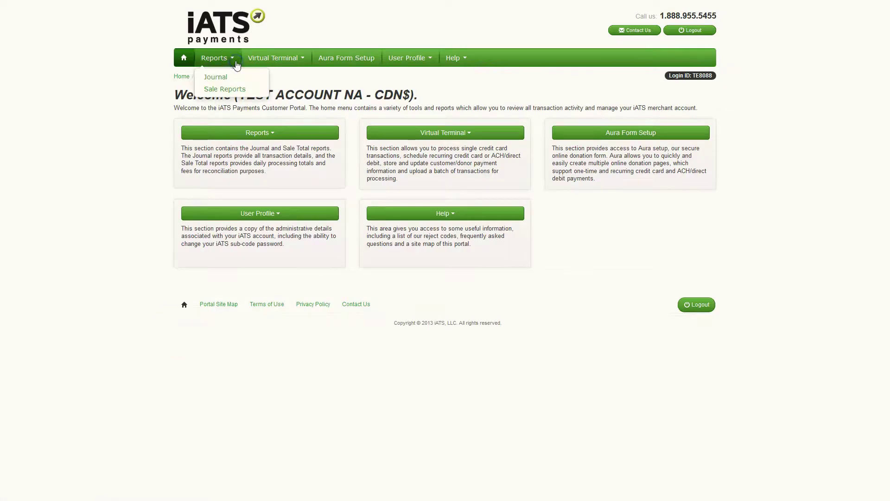
left_click(224, 81)
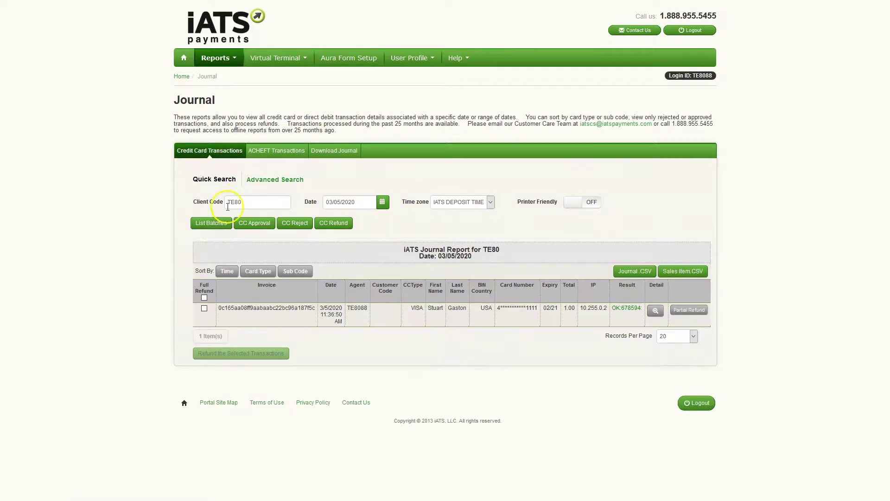
left_click(215, 225)
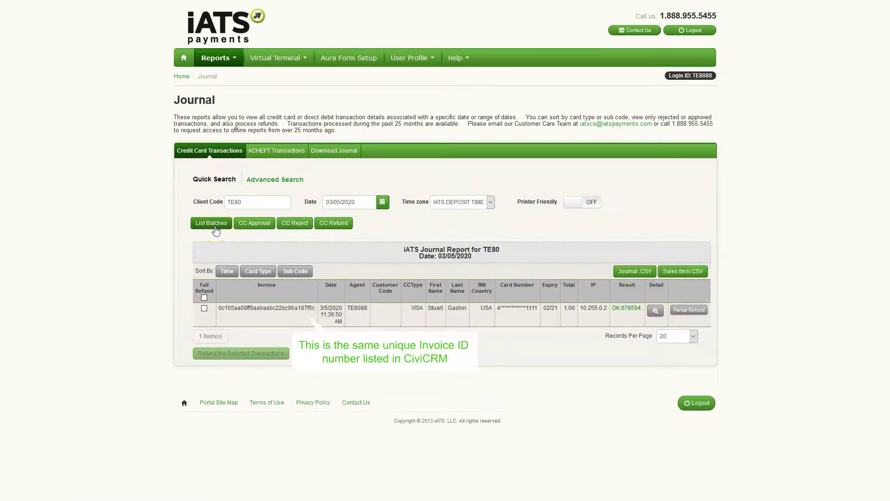
double_click(271, 308)
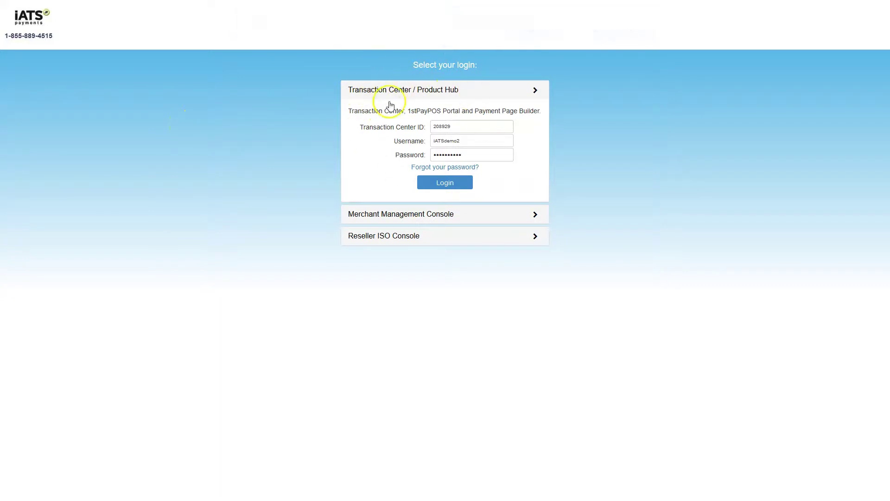
Step: Log in to iATS 1stPay with the Transaction Center ID, username and password
double_click(445, 126)
double_click(445, 141)
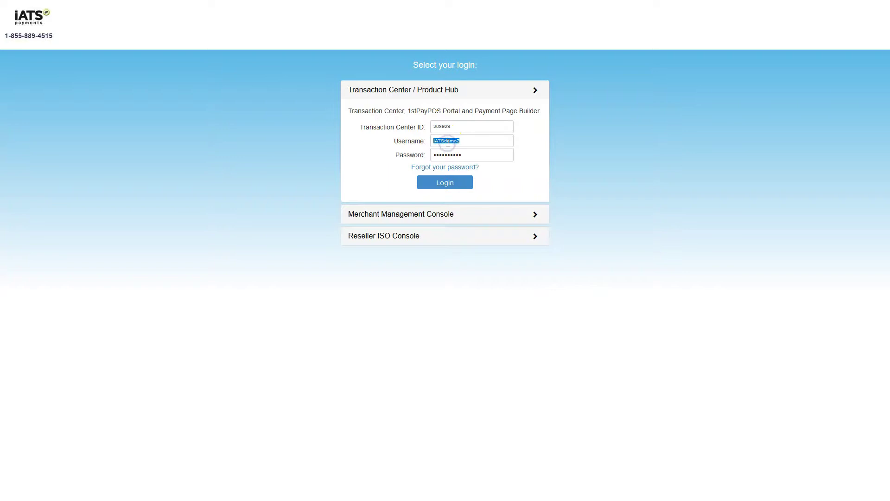
double_click(444, 156)
left_click(435, 182)
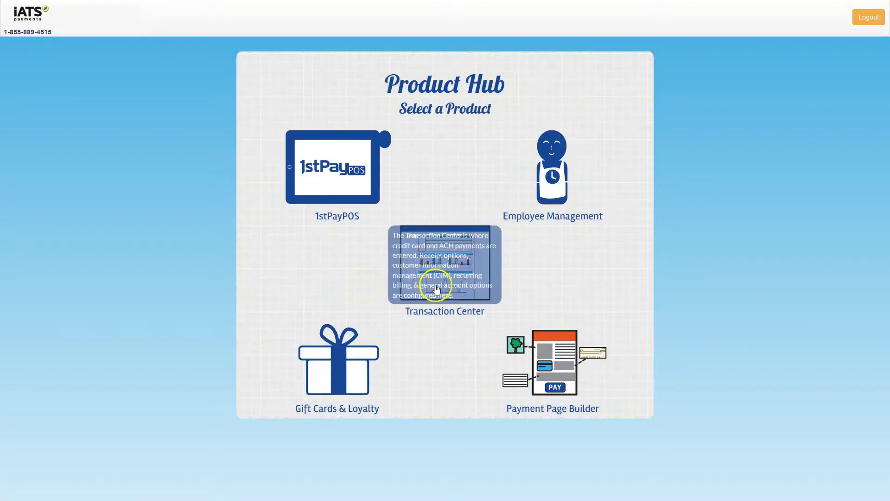
Step: Choose the Transaction Center product, confirm the merchant number, and open Search Transactions
left_click(436, 288)
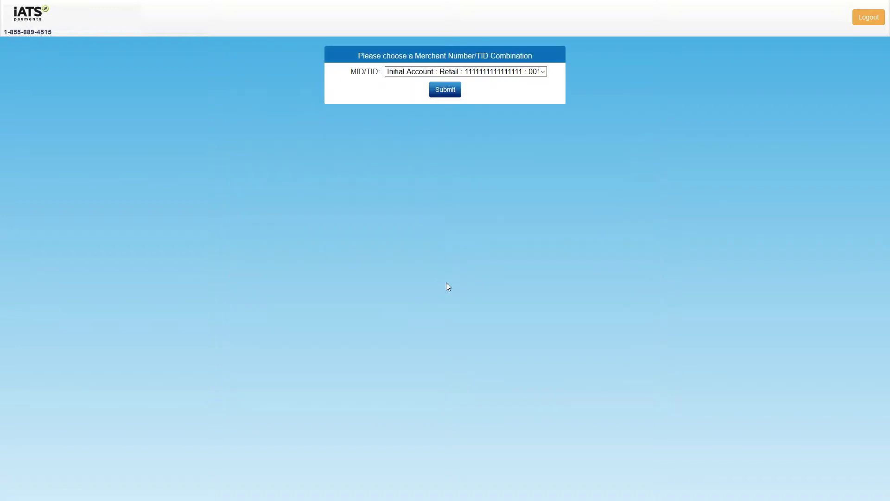
left_click(444, 91)
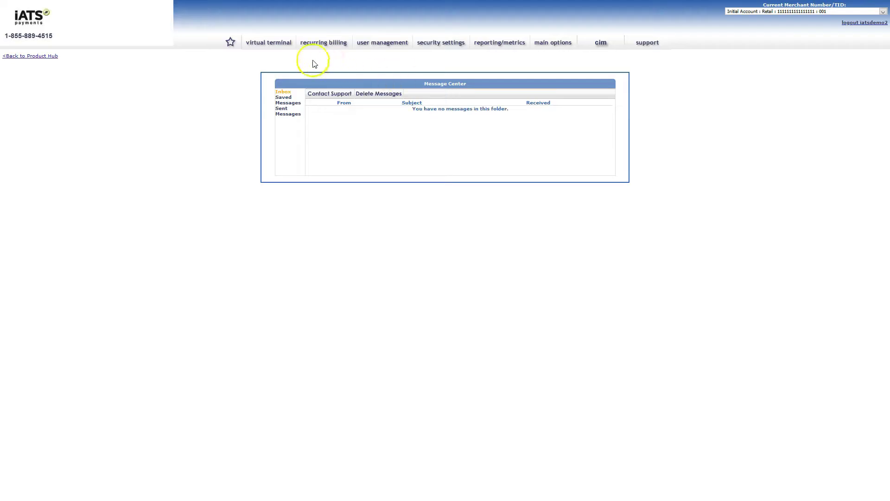
mouse_move(229, 41)
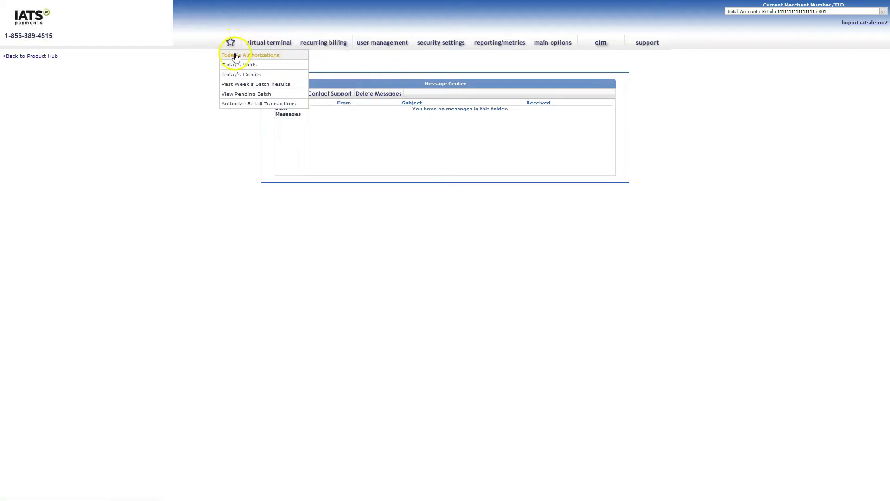
left_click(266, 56)
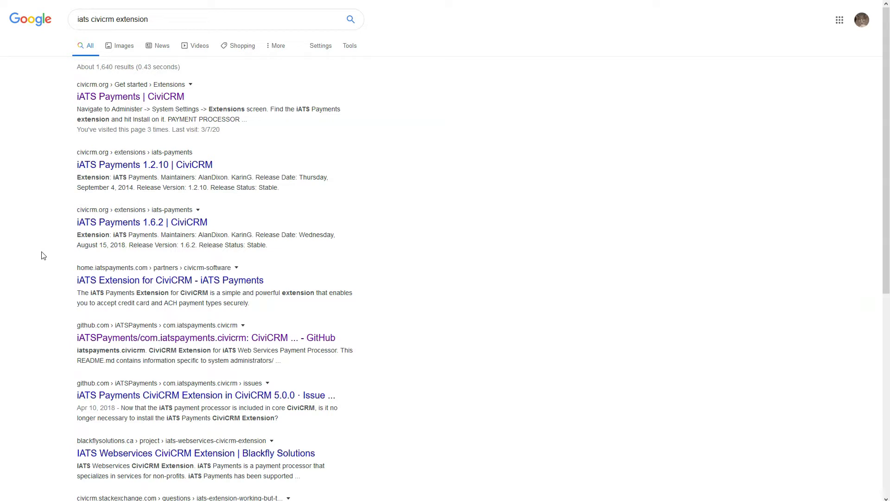
double_click(102, 19)
left_click(122, 19)
left_click(122, 19)
left_click(26, 195)
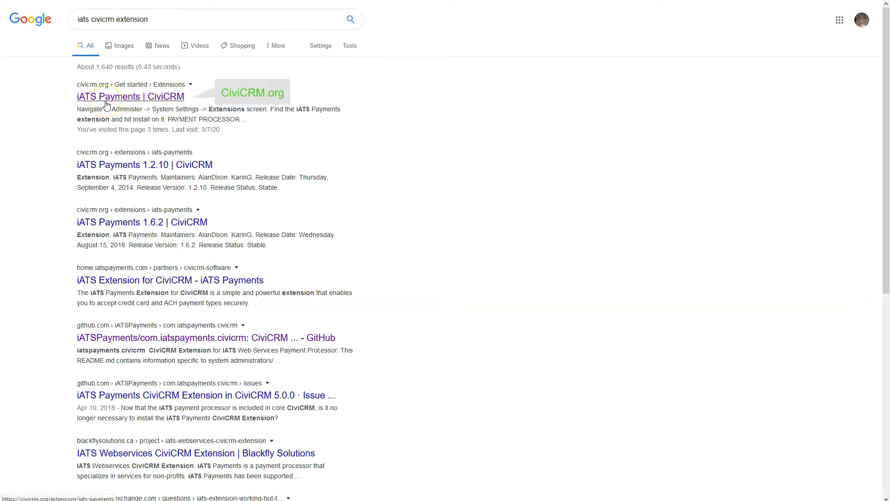
left_click(148, 336)
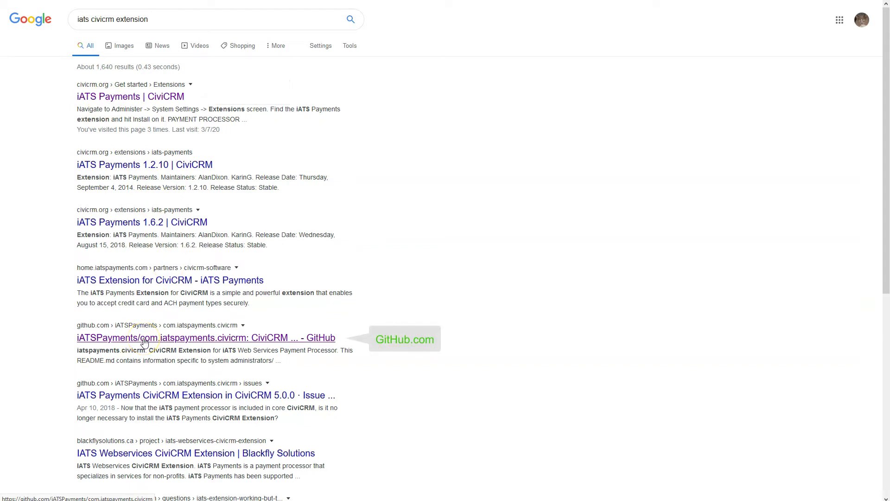
Step: Open the iATSPayments/com.iatspayments.civicrm GitHub repository from the results and scroll its page
left_click(144, 342)
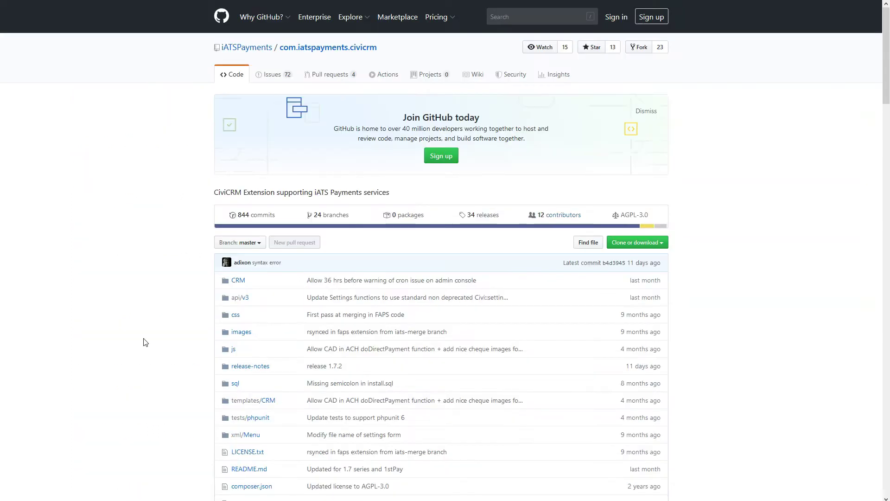
mouse_move(885, 81)
left_mouse_down()
mouse_move(870, 480)
mouse_move(887, 67)
left_mouse_up()
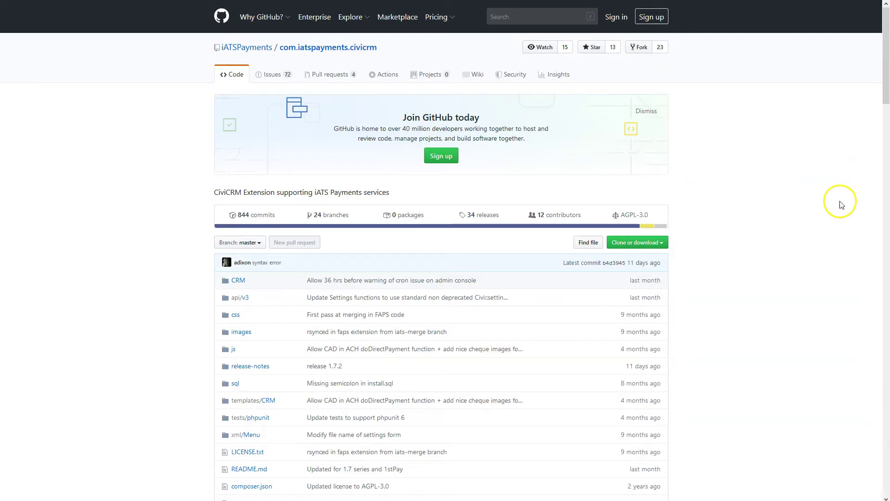